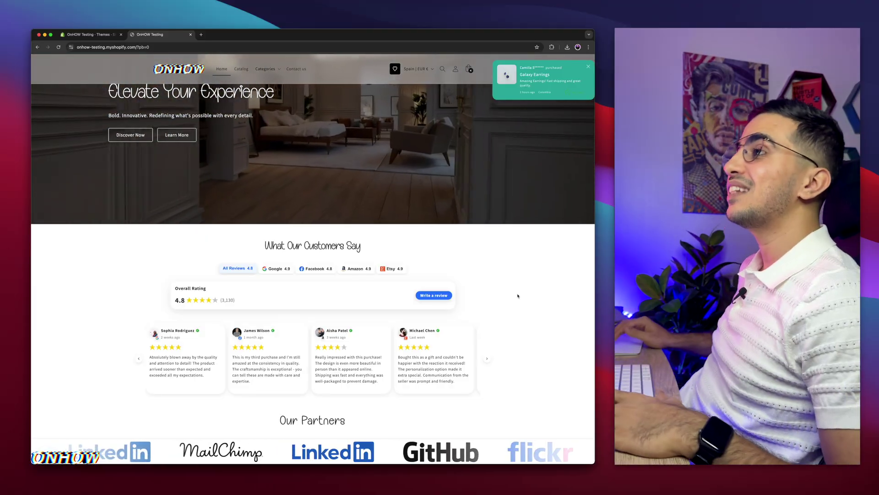
# - Look over the storefront home page's customer reviews section and dismiss the cart reminder popup
pyautogui.scroll(2, 517, 296)
pyautogui.scroll(1, 517, 296)
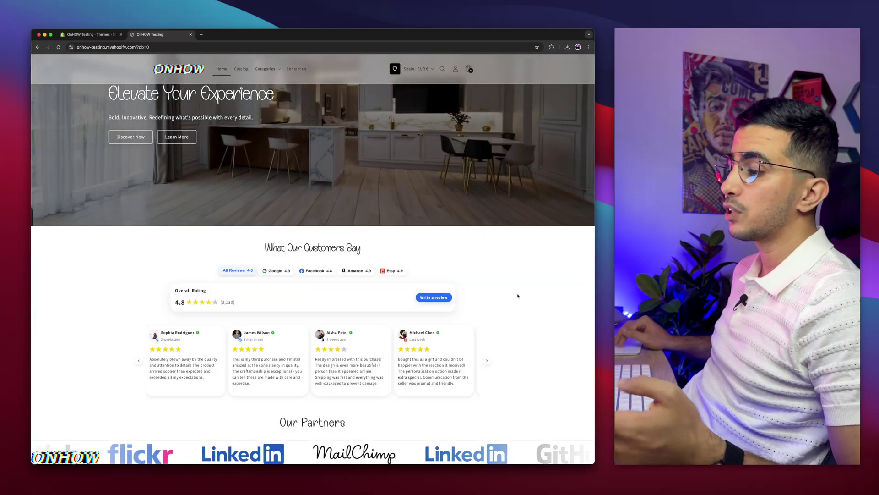
pyautogui.scroll(-3, 517, 296)
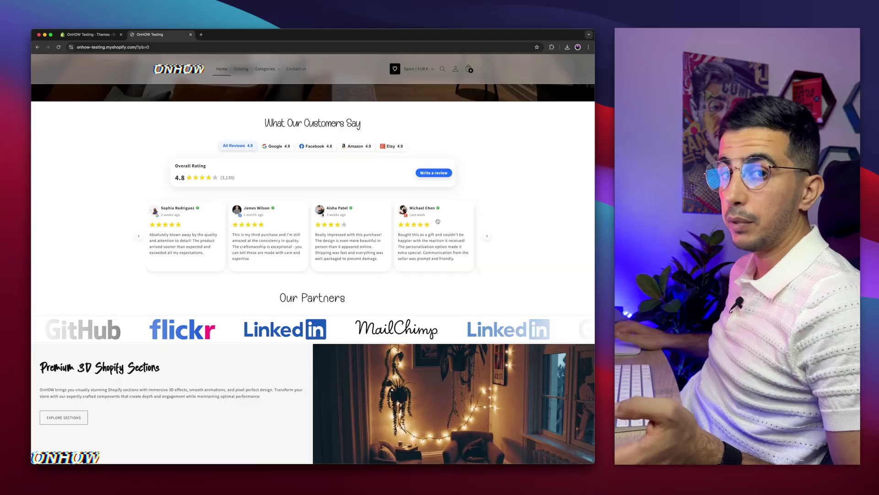
pyautogui.scroll(5, 558, 105)
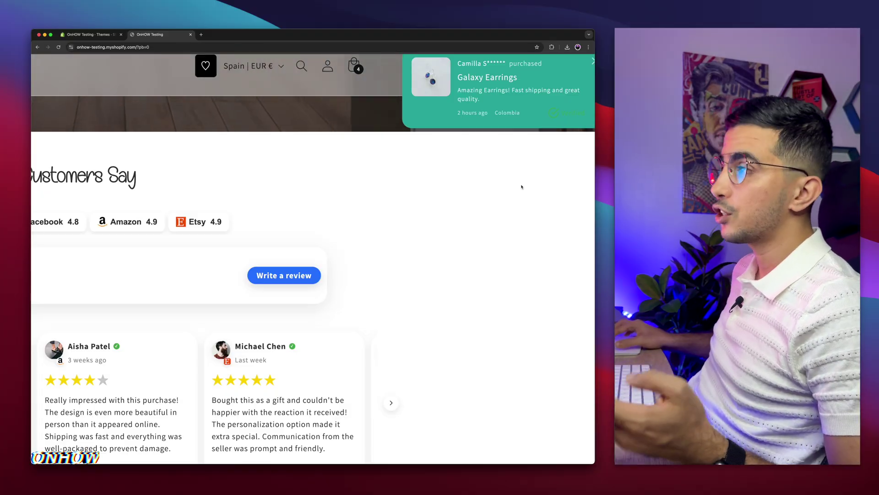
pyautogui.scroll(-5, 522, 187)
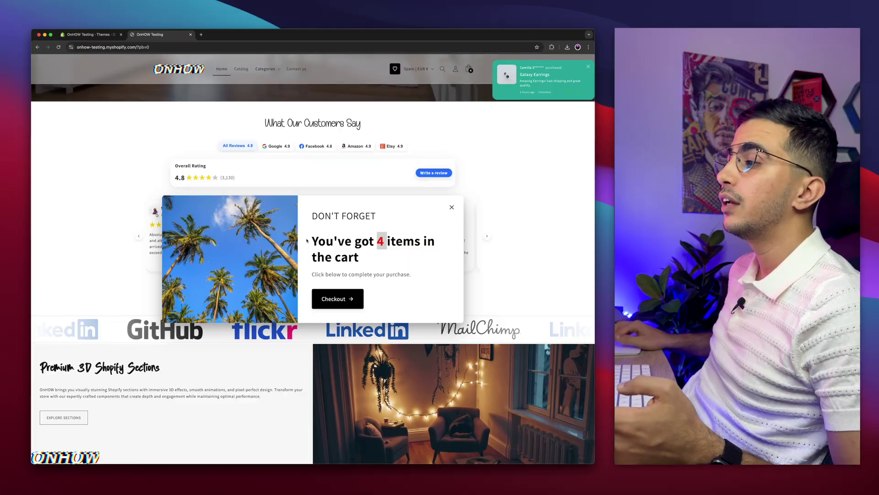
pyautogui.scroll(5, 340, 298)
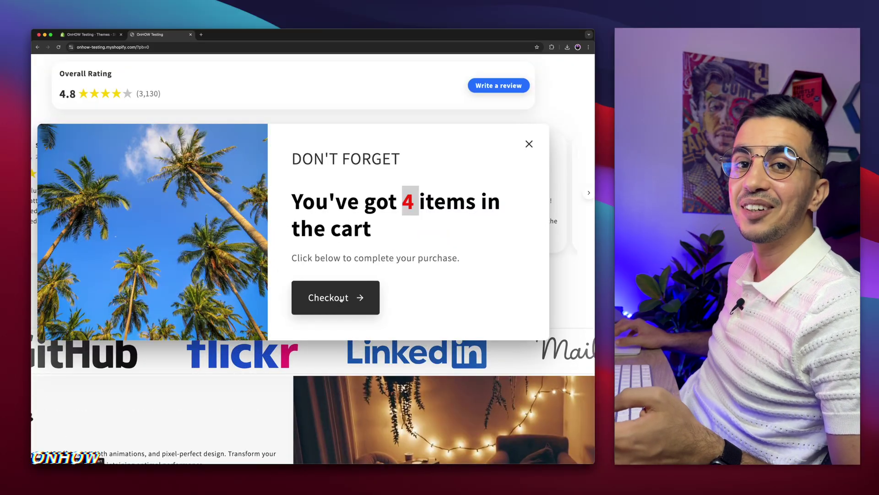
pyautogui.scroll(3, 342, 298)
pyautogui.scroll(-8, 342, 298)
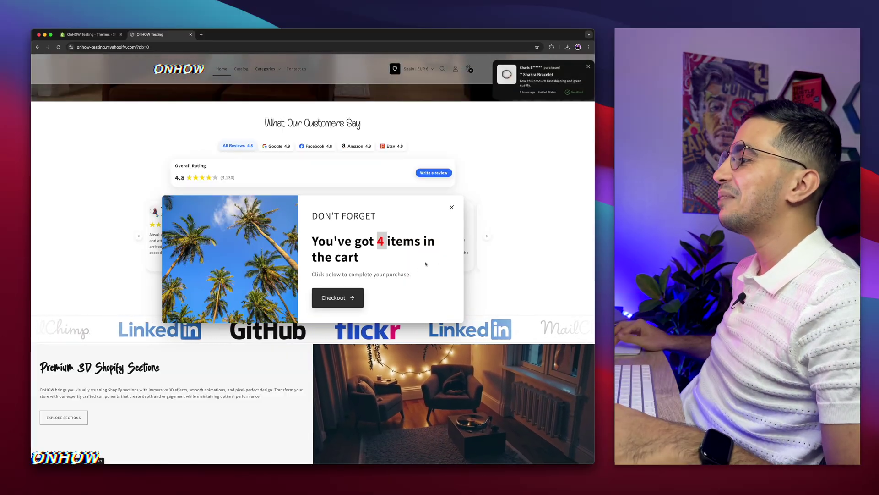
pyautogui.click(452, 207)
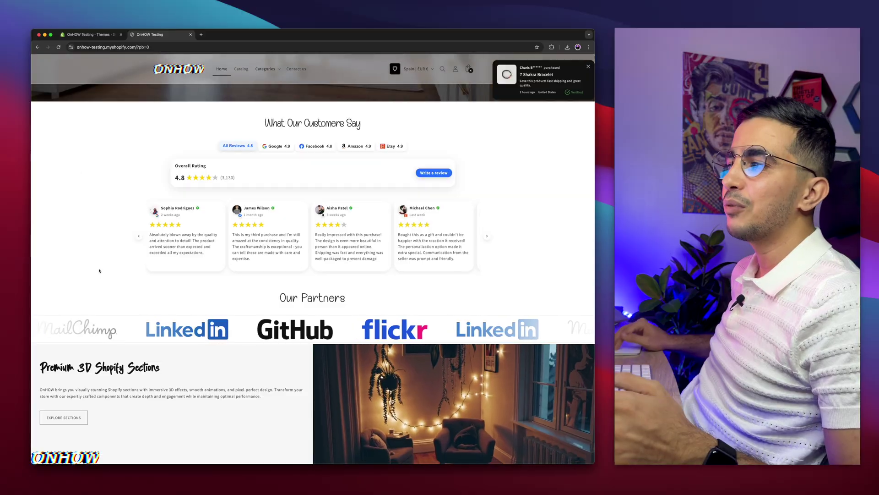
# - Review the Anchor Bracelet Mens product page, reached from the home page's Featured products, and close the storefront
pyautogui.scroll(-20, 99, 271)
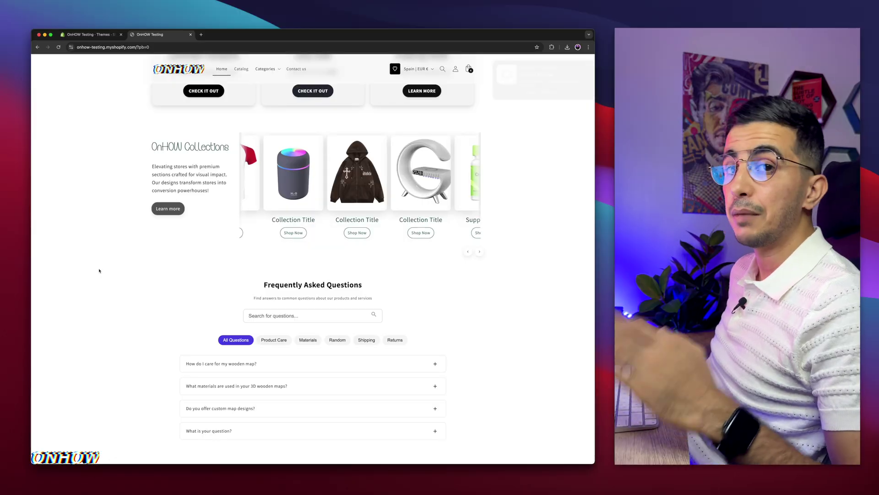
pyautogui.scroll(-15, 99, 271)
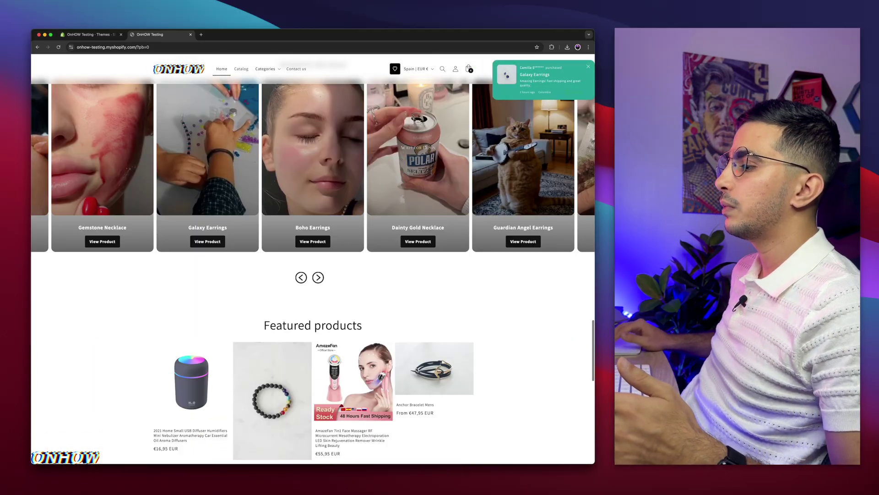
pyautogui.scroll(3, 417, 370)
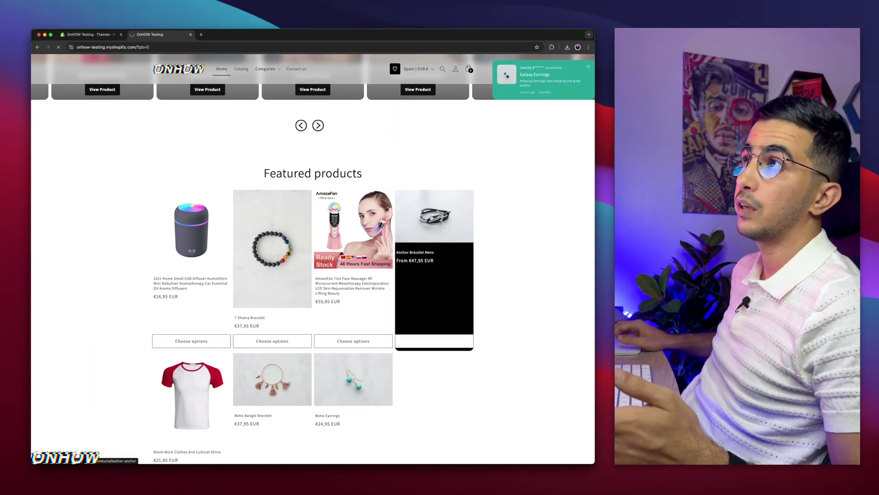
pyautogui.click(434, 293)
pyautogui.scroll(-10, 477, 251)
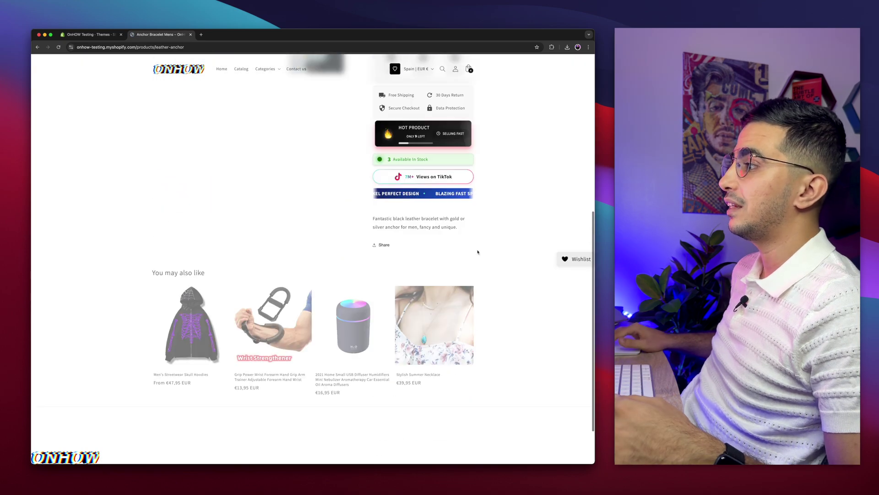
pyautogui.scroll(5, 478, 251)
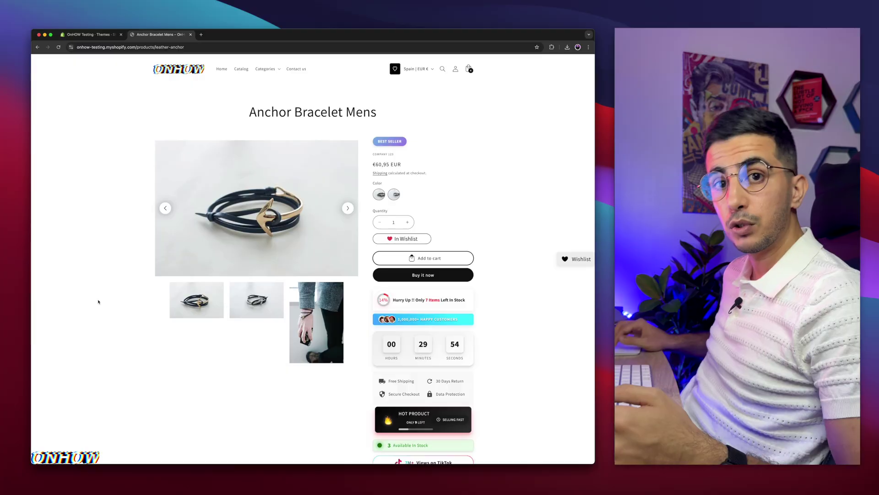
pyautogui.click(191, 35)
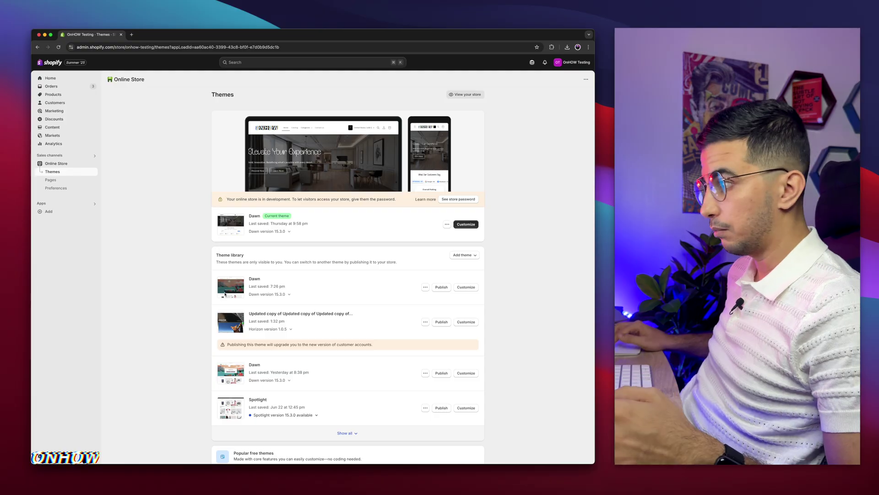
# - Preview the Horizon theme from the theme library and open the Blank Work Clothes And Cultural Shirts product page
pyautogui.click(424, 321)
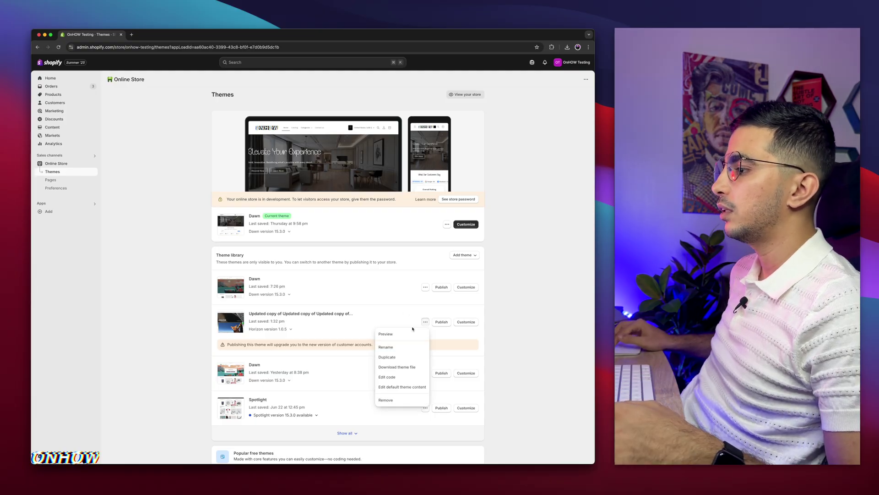
pyautogui.click(387, 339)
pyautogui.scroll(-10, 364, 241)
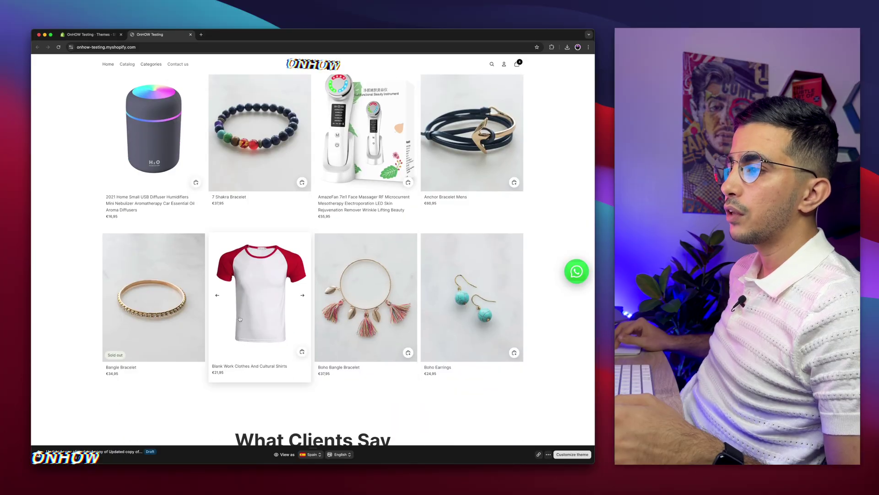
pyautogui.scroll(5, 236, 319)
pyautogui.scroll(2, 236, 319)
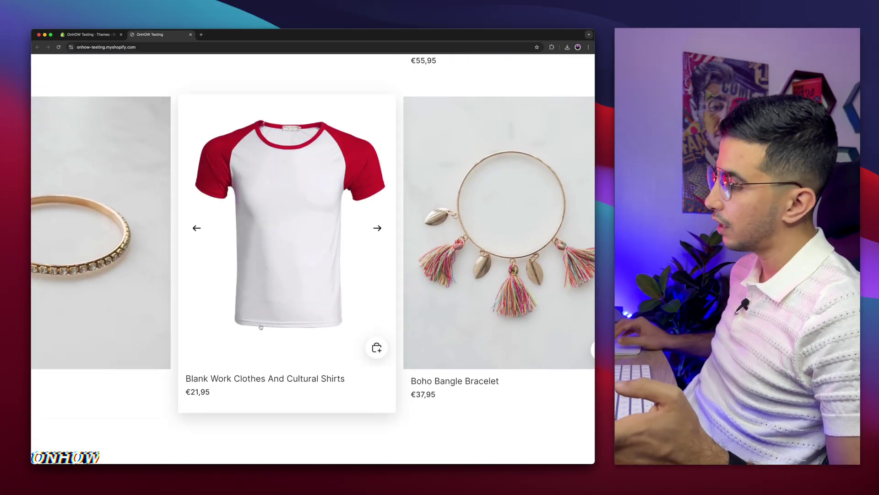
pyautogui.scroll(-5, 260, 327)
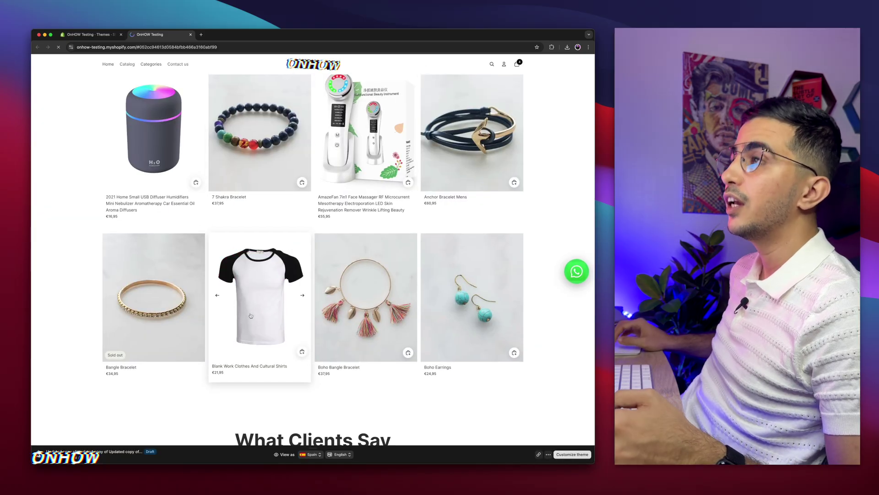
pyautogui.click(251, 315)
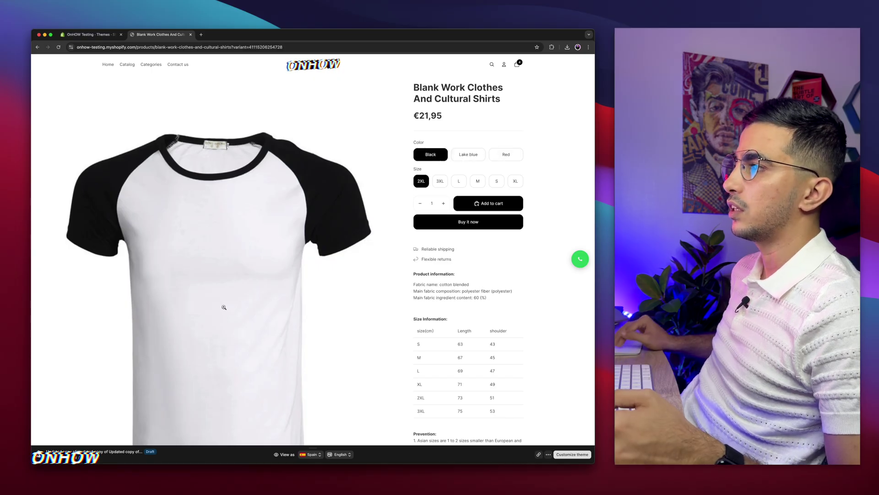
# - Choose the Red color of the shirt and examine which images the product gallery shows
pyautogui.scroll(-20, 224, 307)
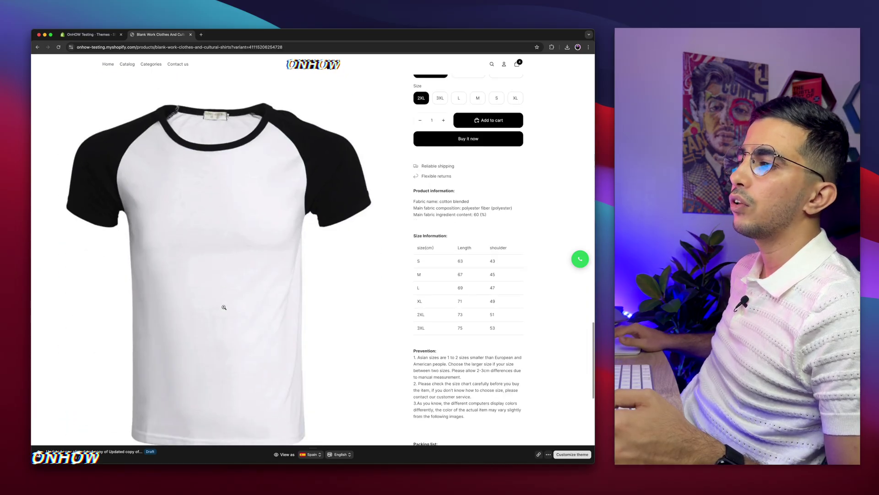
pyautogui.scroll(20, 224, 307)
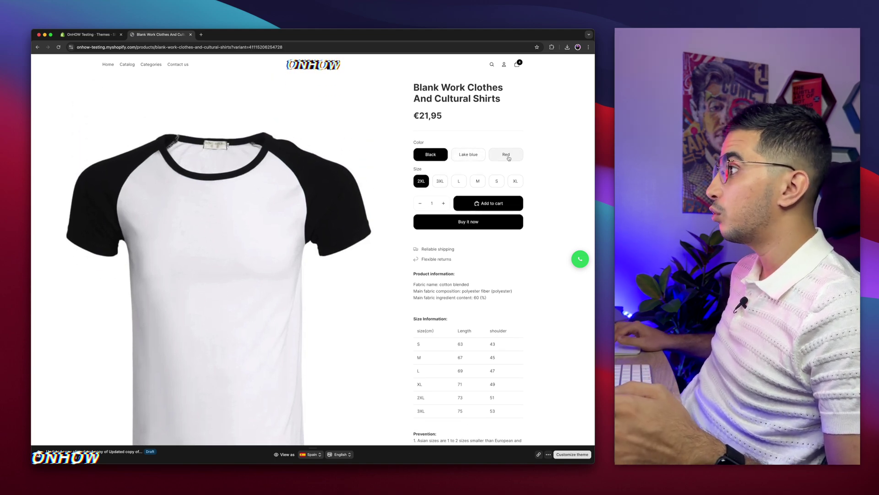
pyautogui.click(507, 155)
pyautogui.scroll(-10, 202, 239)
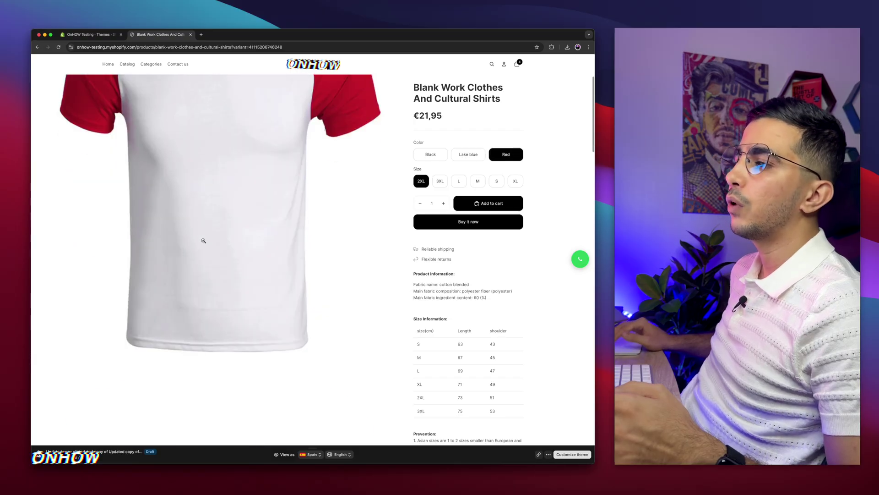
pyautogui.scroll(-5, 212, 153)
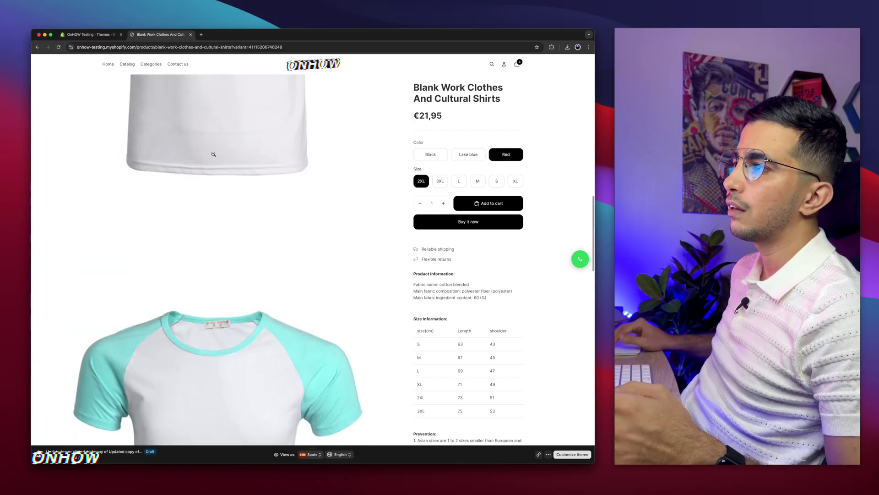
pyautogui.scroll(6, 209, 318)
pyautogui.scroll(-8, 208, 319)
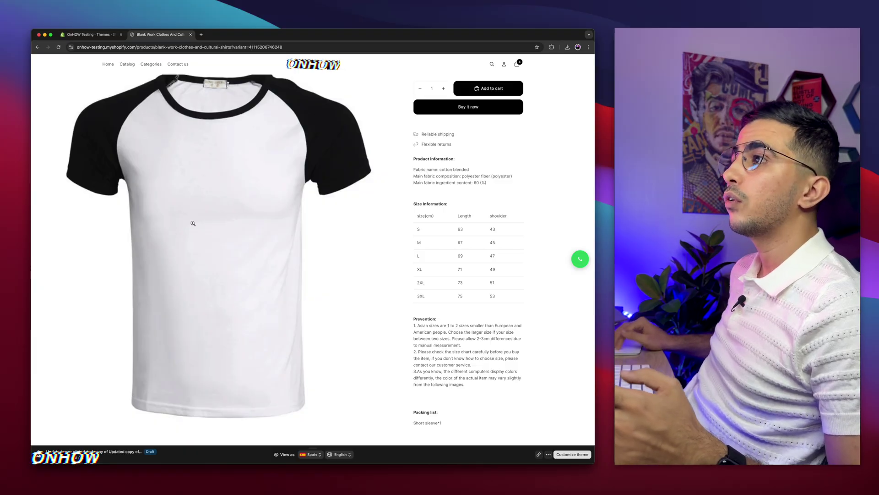
pyautogui.scroll(10, 193, 223)
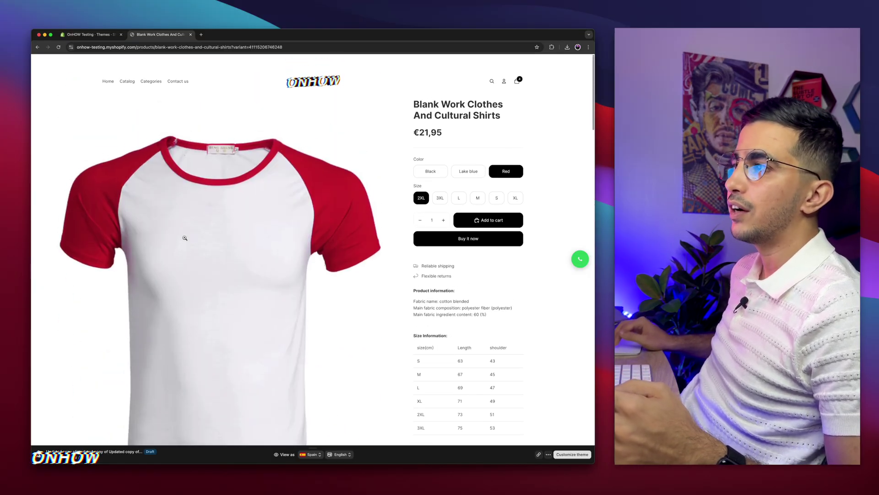
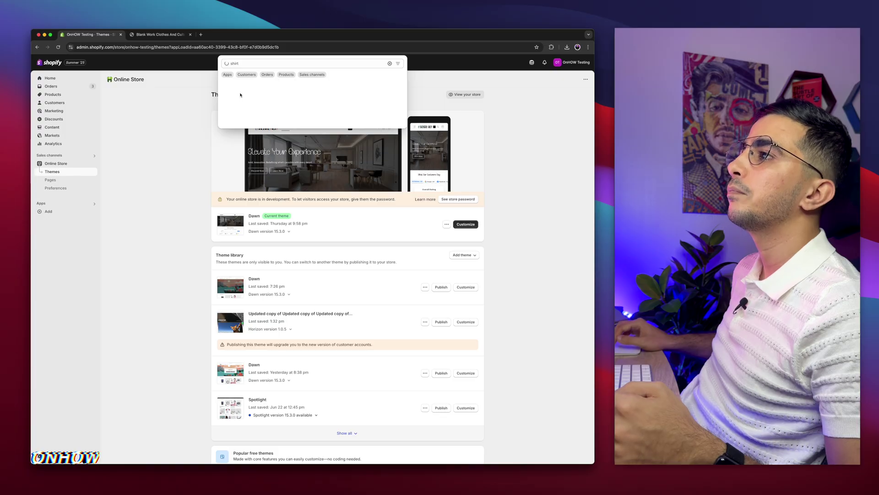
# - Open the Blank Work Clothes And Cultural Shirts product in the Shopify admin from a search for the shirt
pyautogui.click(251, 87)
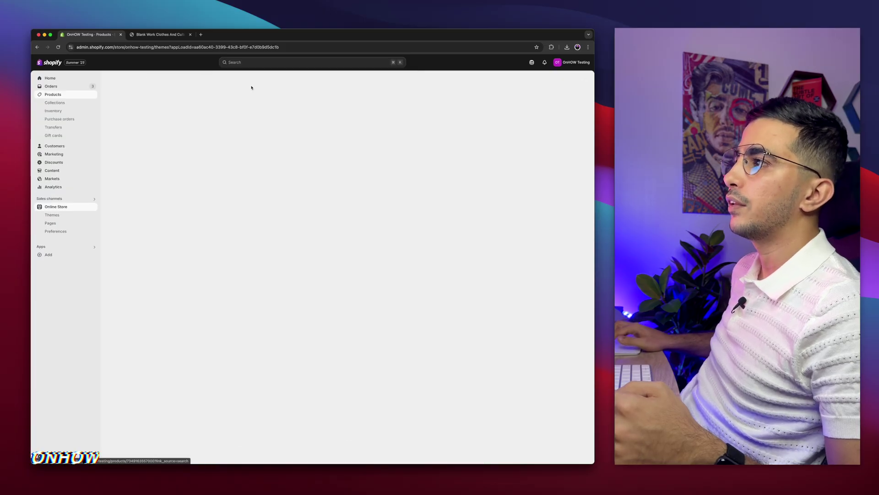
pyautogui.moveTo(249, 146); pyautogui.dragTo(284, 228)
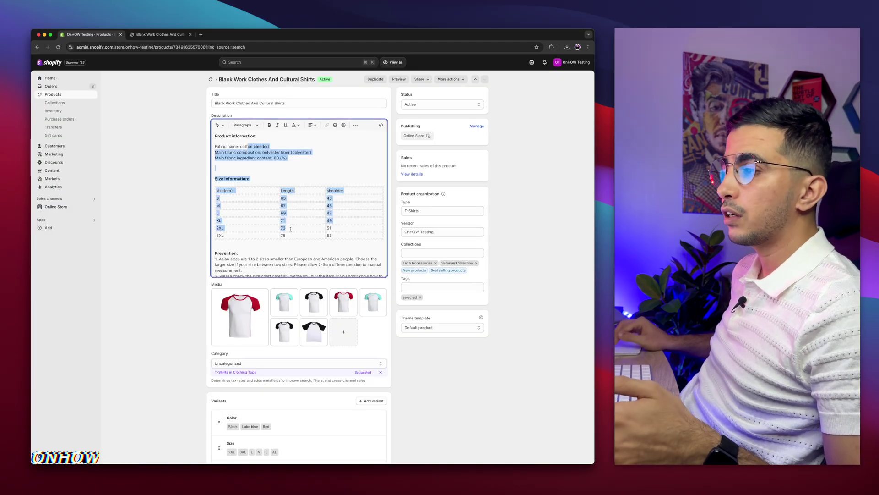
pyautogui.scroll(-10, 193, 326)
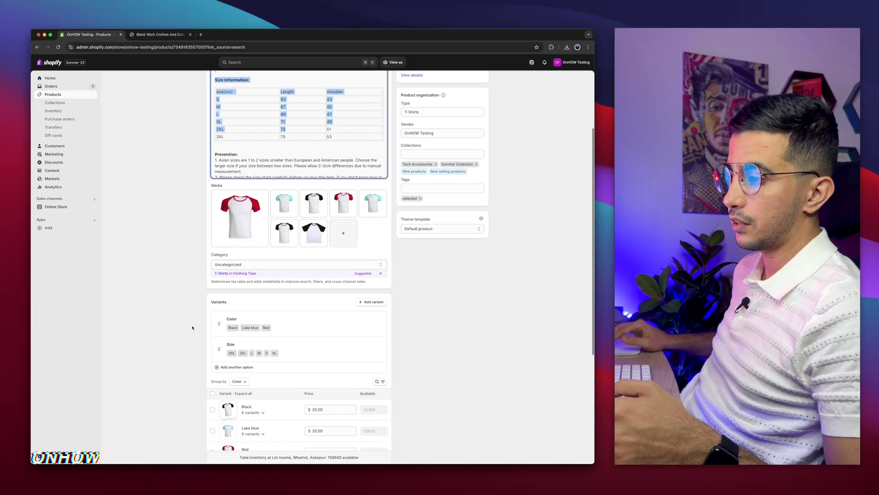
# - Expand the Black color group in the product's variants and check the image assigned to each size
pyautogui.press('super+equal')
pyautogui.press('super+equal')
pyautogui.press('super+equal')
pyautogui.press('super+equal')
pyautogui.press('super+equal')
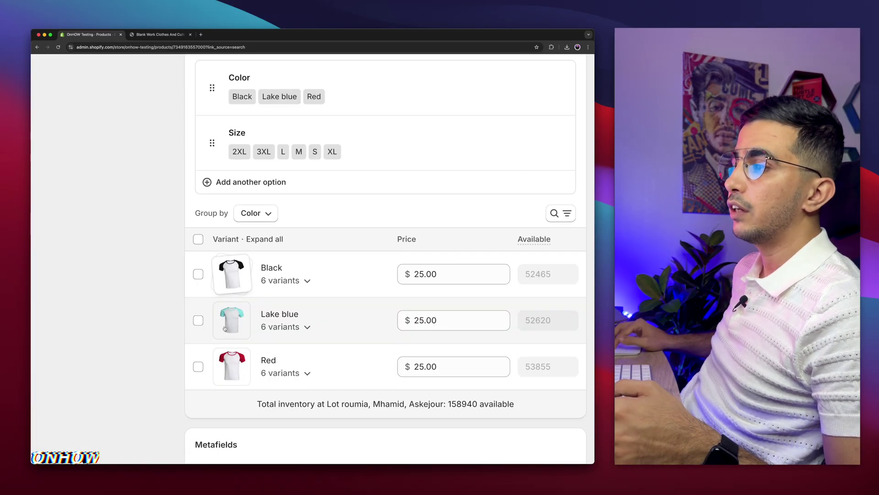
pyautogui.scroll(-2, 225, 328)
pyautogui.click(294, 229)
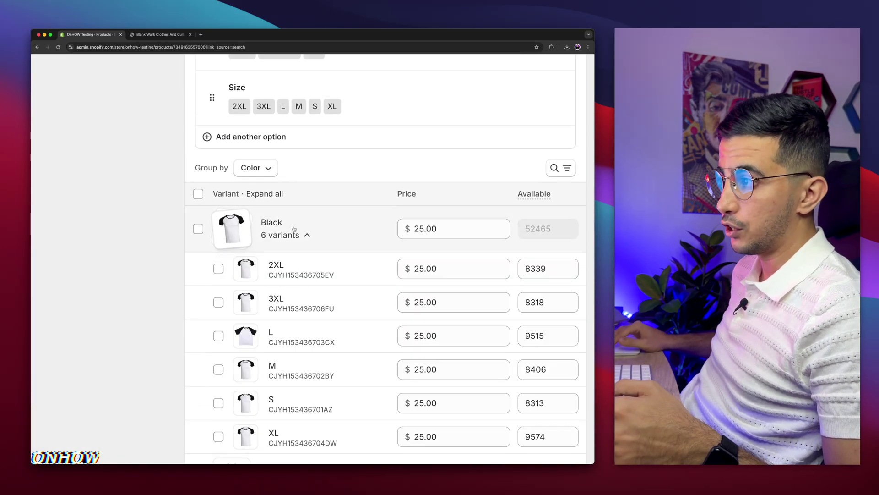
pyautogui.scroll(-2, 294, 183)
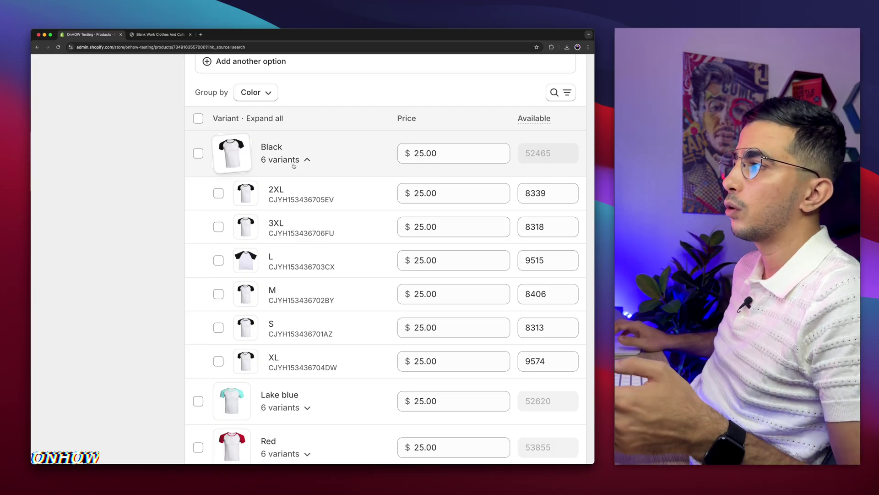
pyautogui.click(294, 166)
# - Expand the Lake blue, Black and Red color groups and compare the images assigned to their size variants
pyautogui.scroll(-2, 294, 165)
pyautogui.click(292, 169)
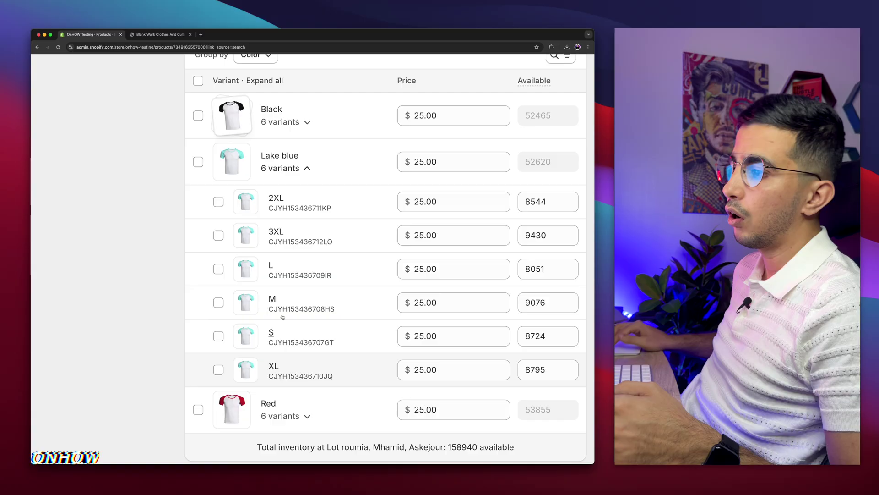
pyautogui.click(289, 108)
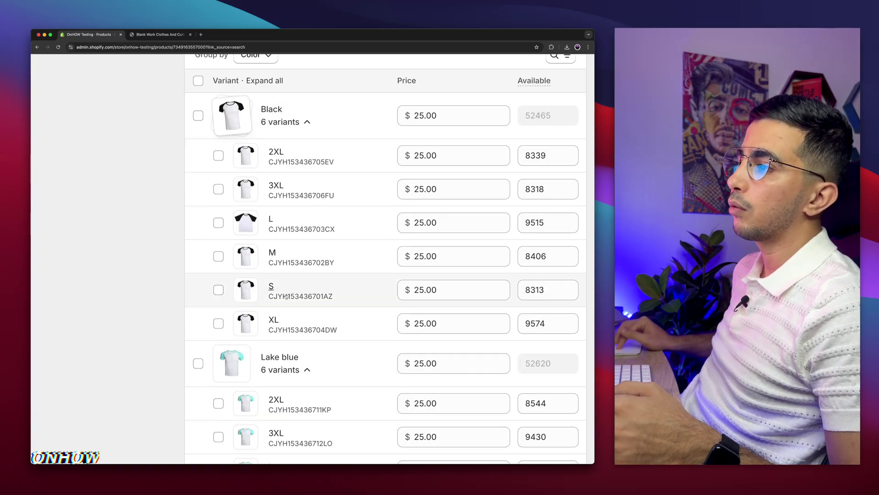
pyautogui.scroll(-10, 285, 158)
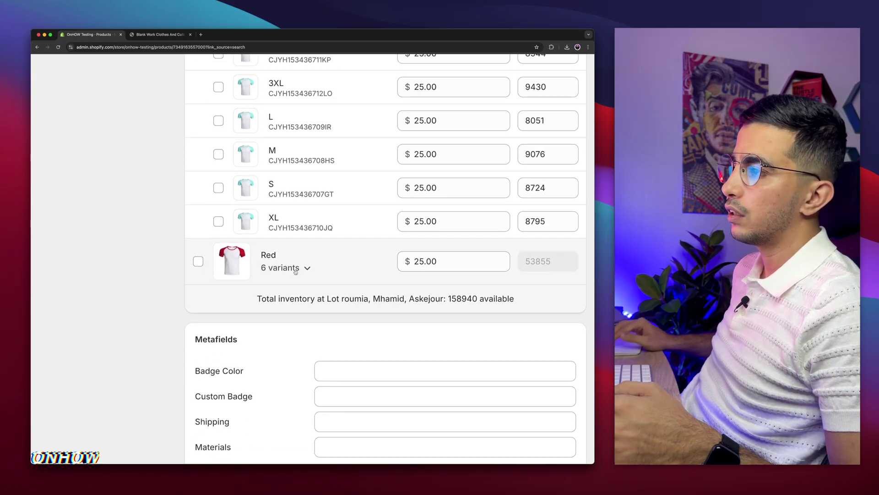
pyautogui.click(280, 267)
pyautogui.scroll(-3, 302, 391)
pyautogui.scroll(15, 303, 388)
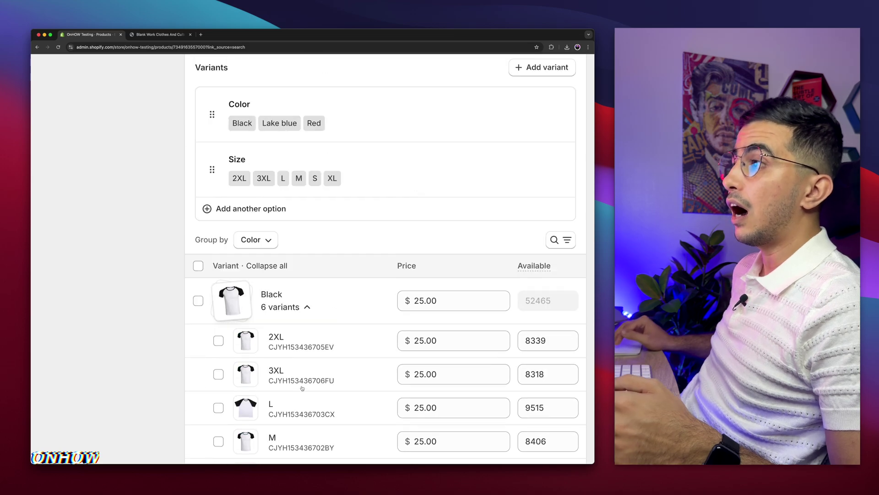
# - Open the first media image, the red-sleeved shirt, and examine its information, focusing on the alt text
pyautogui.scroll(6, 303, 388)
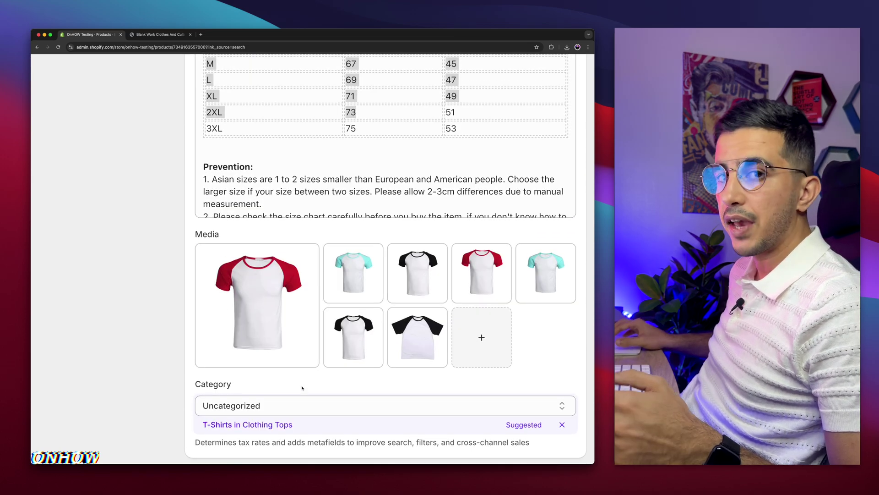
pyautogui.press('super+minus')
pyautogui.press('super+minus')
pyautogui.press('super+minus')
pyautogui.press('super+minus')
pyautogui.press('super+minus')
pyautogui.press('super+minus')
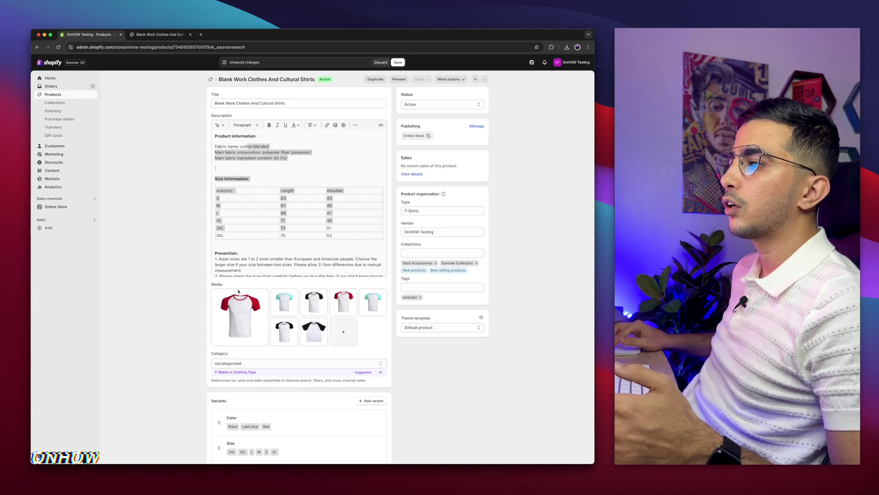
pyautogui.scroll(5, 235, 319)
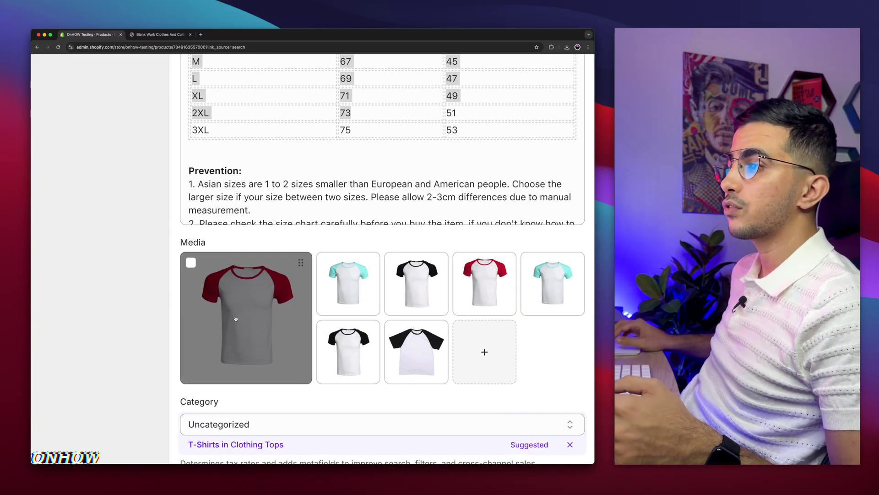
pyautogui.press('super+r')
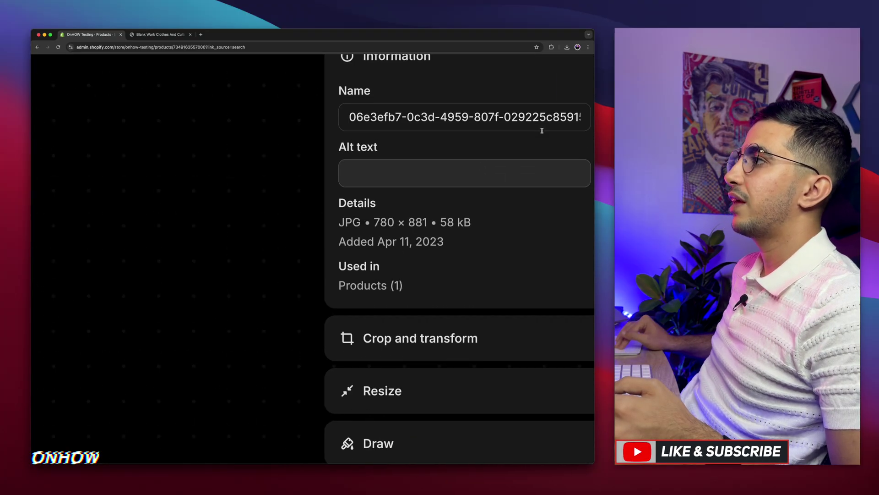
pyautogui.click(380, 166)
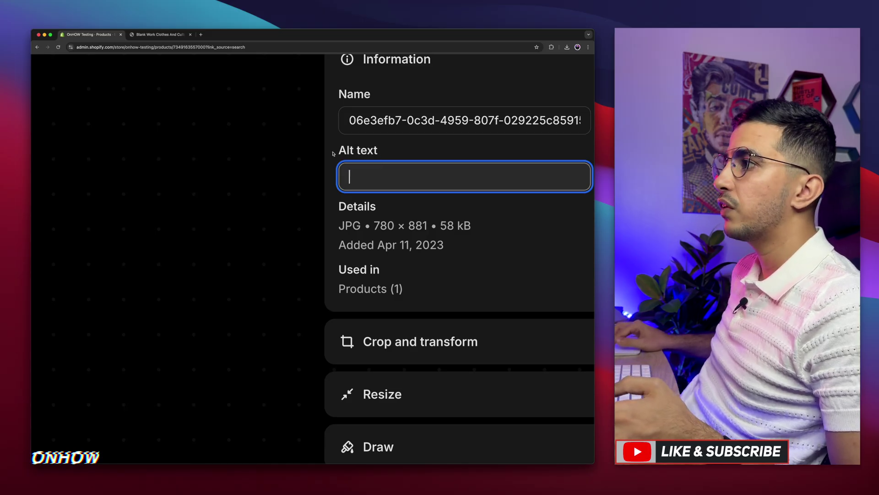
pyautogui.tripleClick(428, 154)
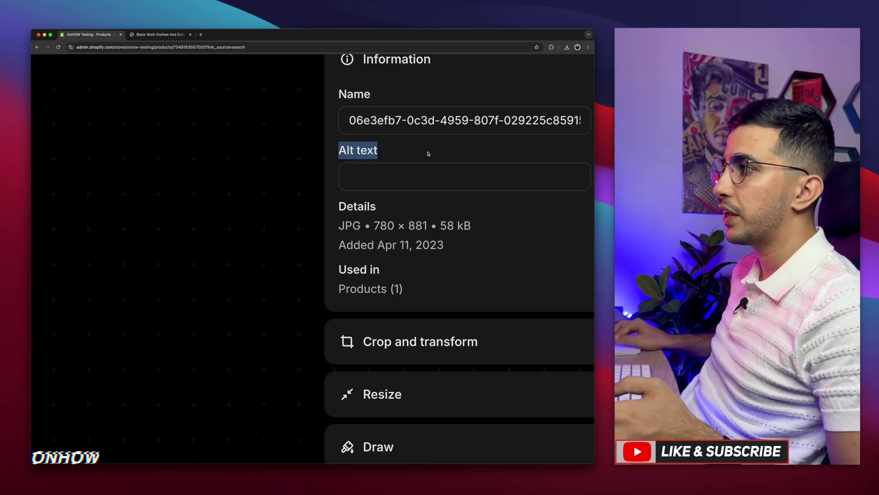
pyautogui.click(388, 178)
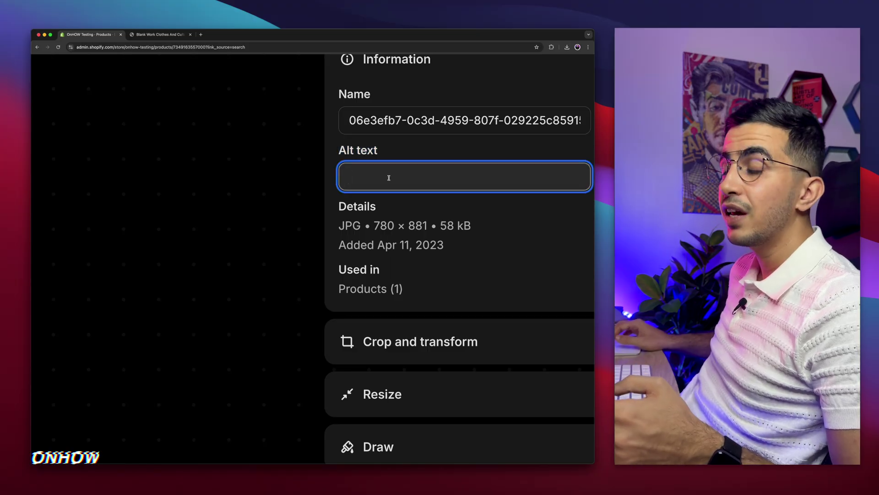
pyautogui.press('super+0')
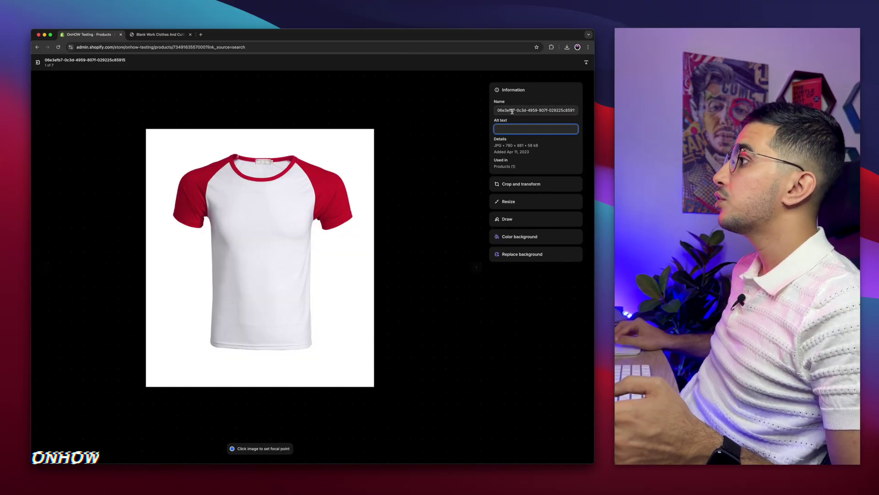
pyautogui.scroll(5, 537, 128)
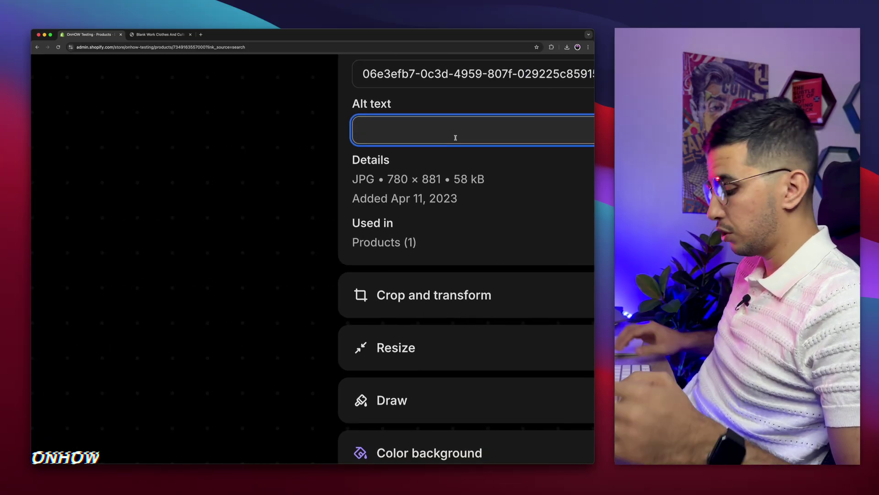
pyautogui.write('T-shirt')
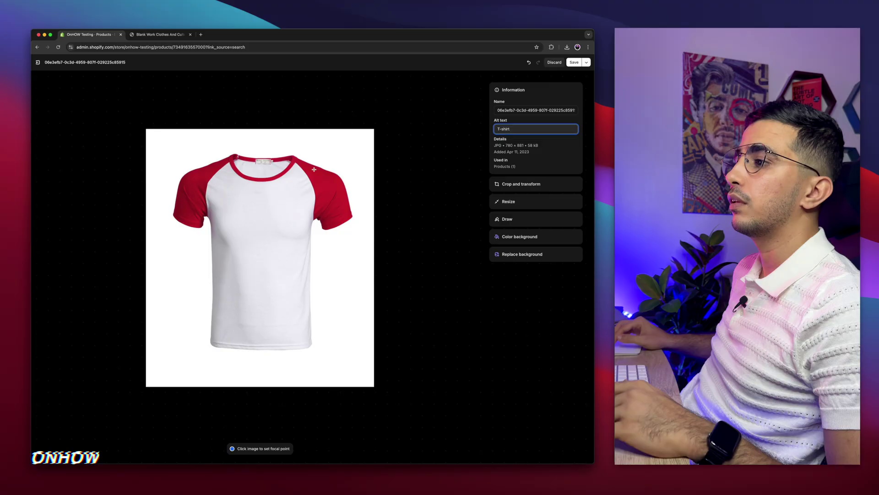
pyautogui.press('Escape')
pyautogui.click(390, 274)
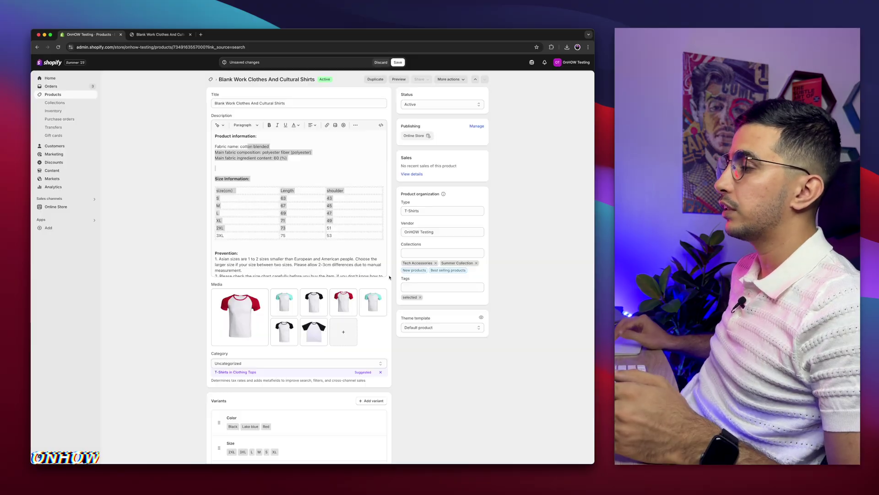
# - Check the exact name of the Red color group in the product's variants
pyautogui.scroll(-6, 194, 343)
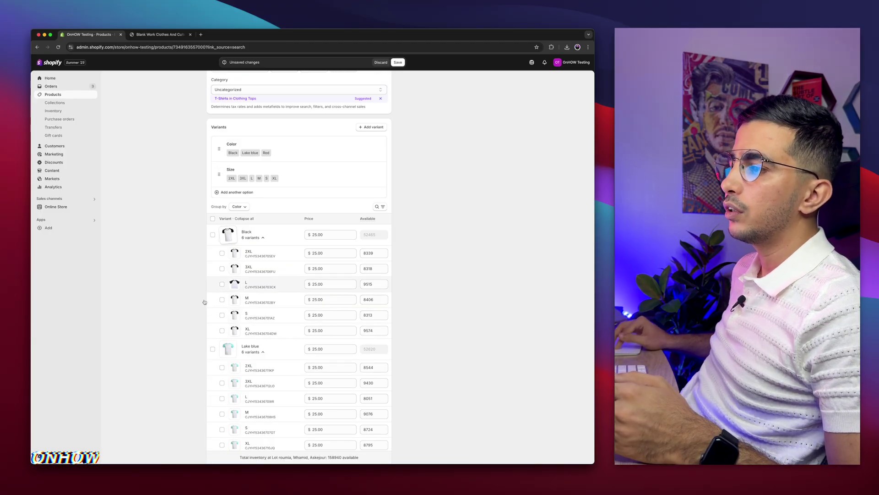
pyautogui.scroll(-4, 194, 343)
pyautogui.scroll(5, 255, 284)
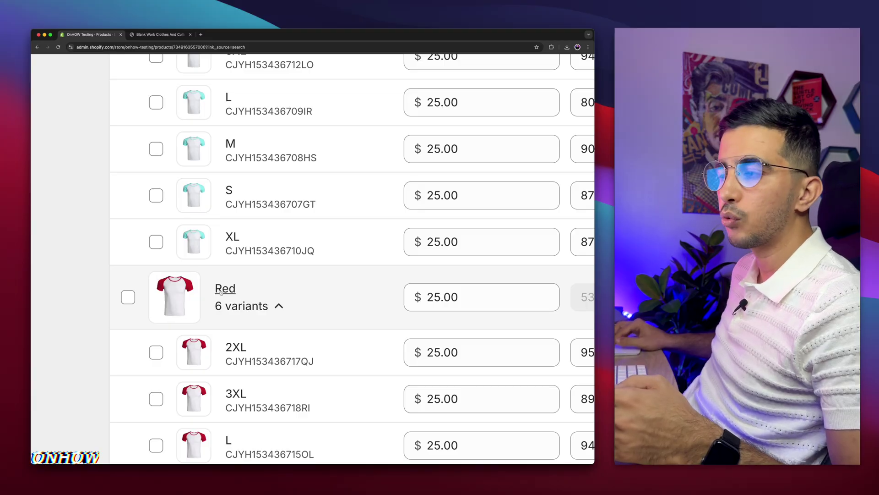
pyautogui.press('super+minus')
pyautogui.press('super+minus')
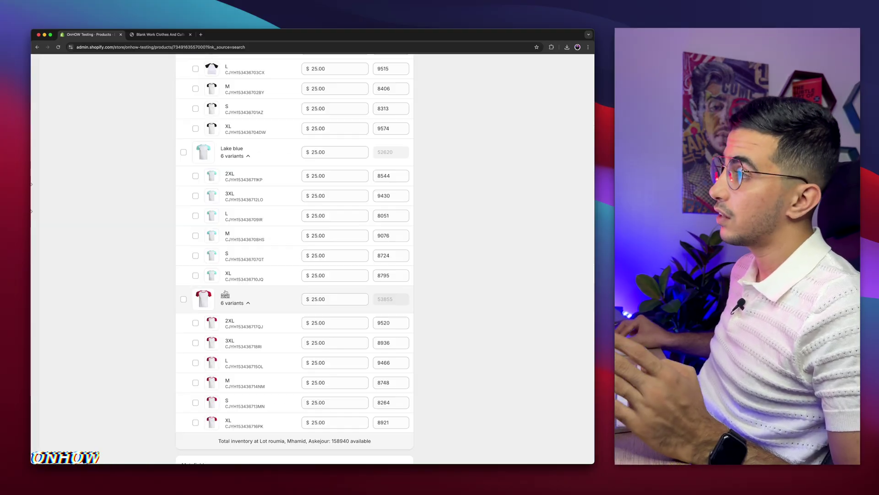
# - Set the alt text of the first media image, the red-sleeved shirt, to "T-shirt Red" and save it
pyautogui.scroll(10, 226, 293)
pyautogui.click(238, 301)
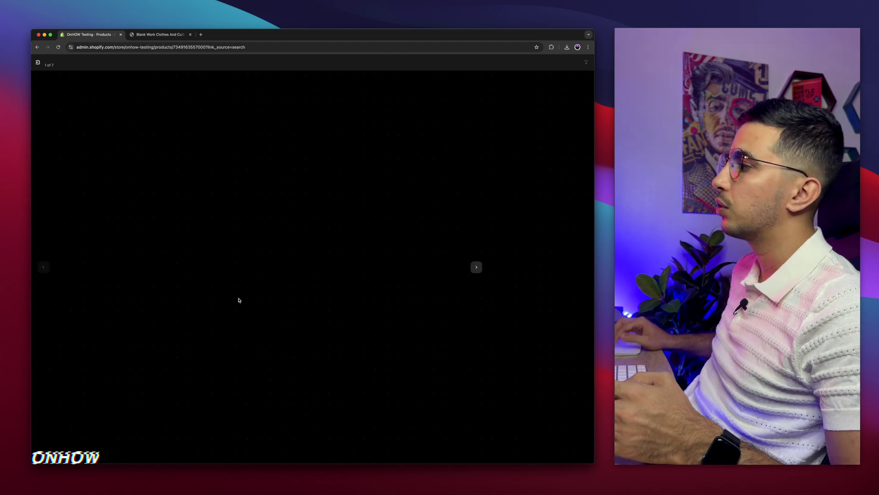
pyautogui.click(522, 130)
pyautogui.write('T')
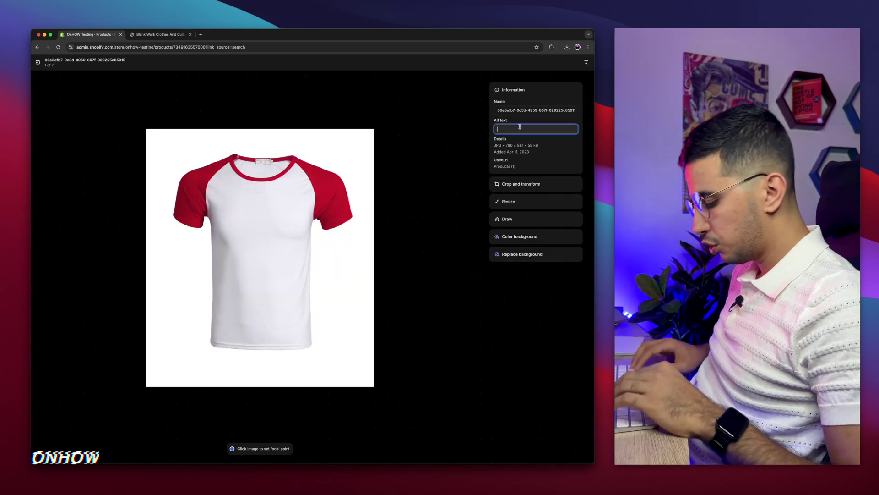
pyautogui.write('-shirt')
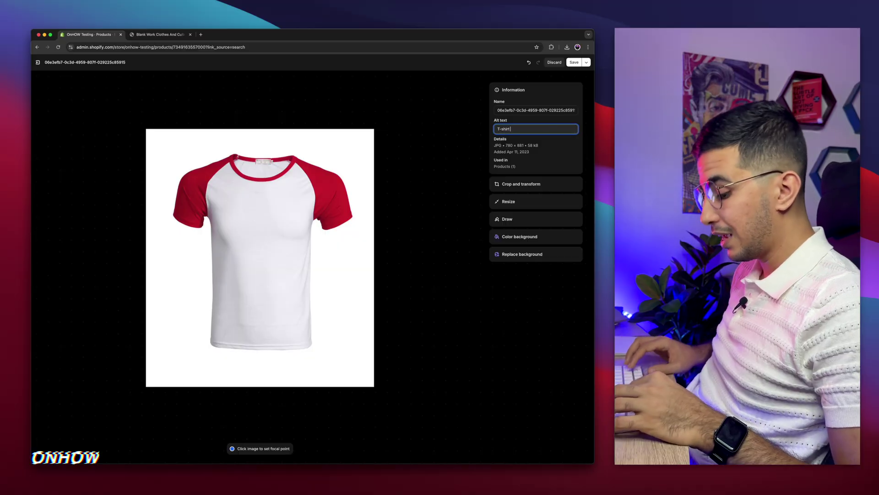
pyautogui.write(' Red')
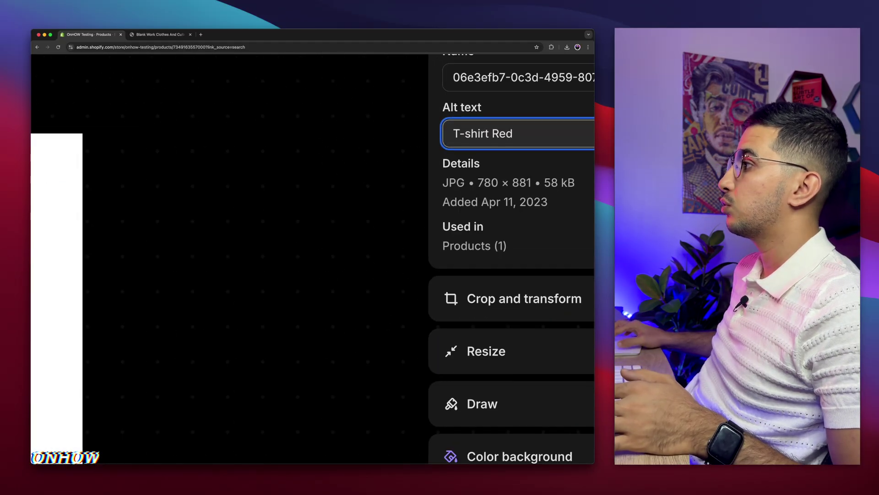
pyautogui.moveTo(452, 134); pyautogui.dragTo(484, 134)
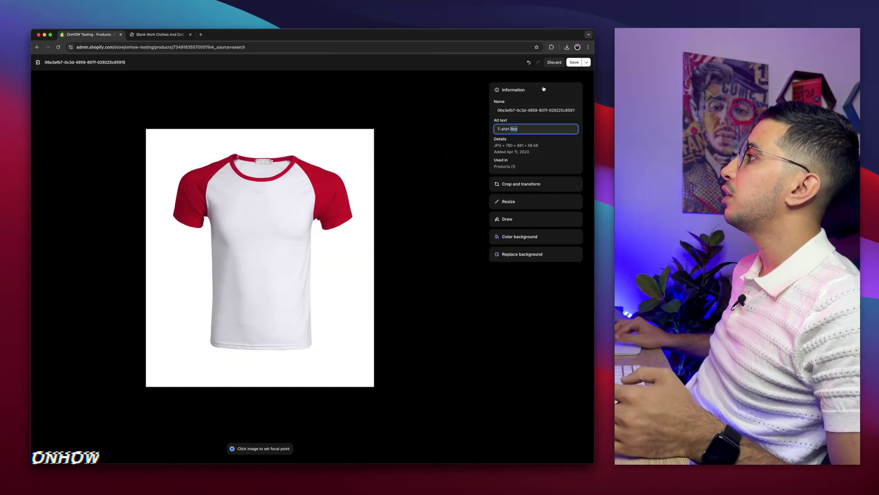
pyautogui.press('Return')
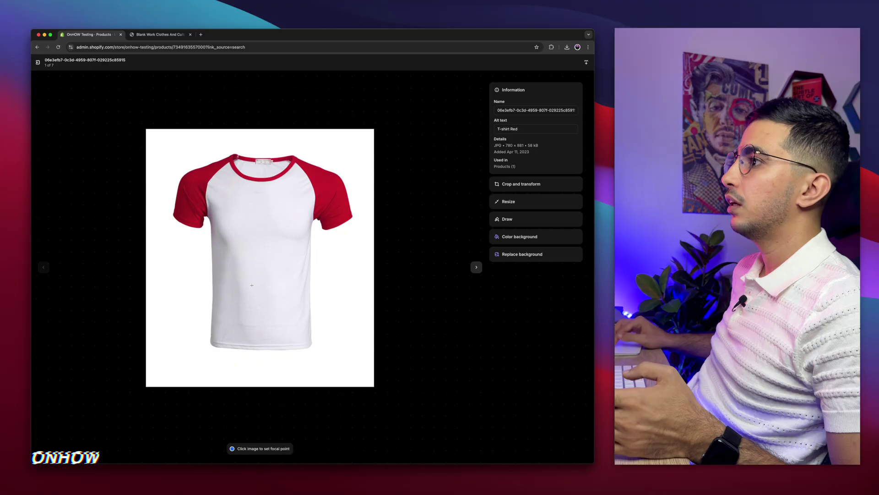
pyautogui.press('Escape')
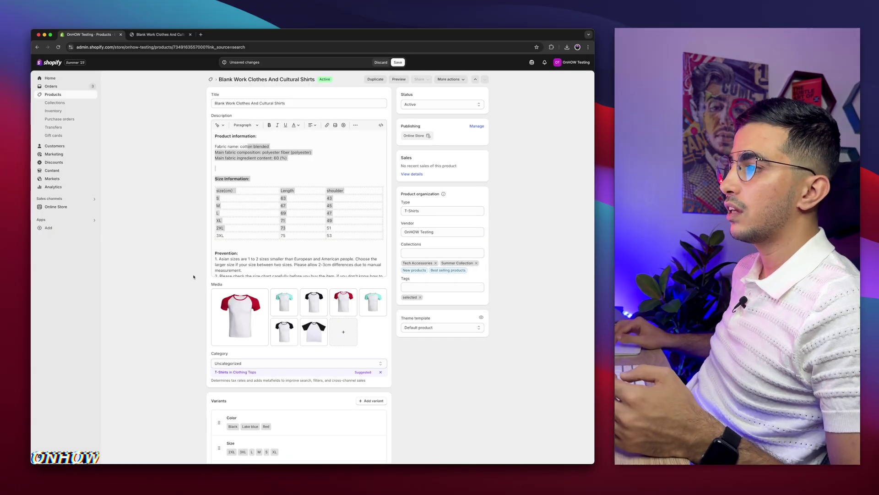
# - View the second media image, the blue-sleeved shirt, and check the exact name of its Lake blue color group in the variants
pyautogui.scroll(-3, 191, 333)
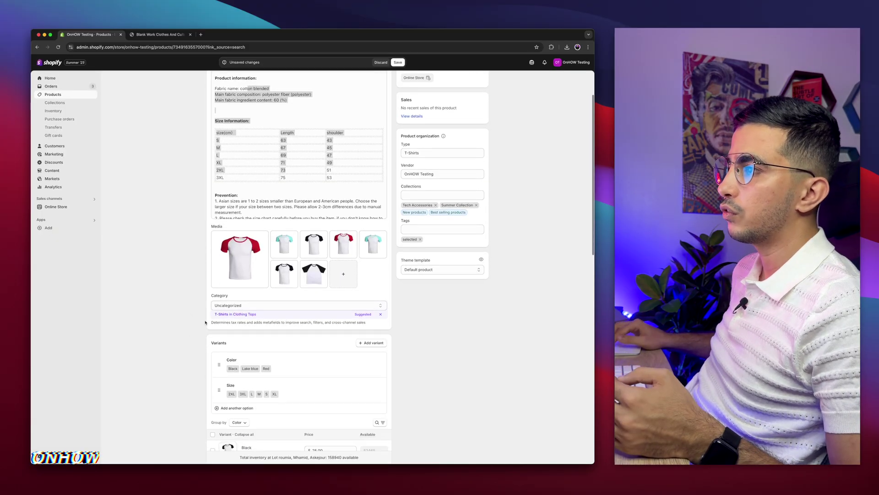
pyautogui.click(283, 242)
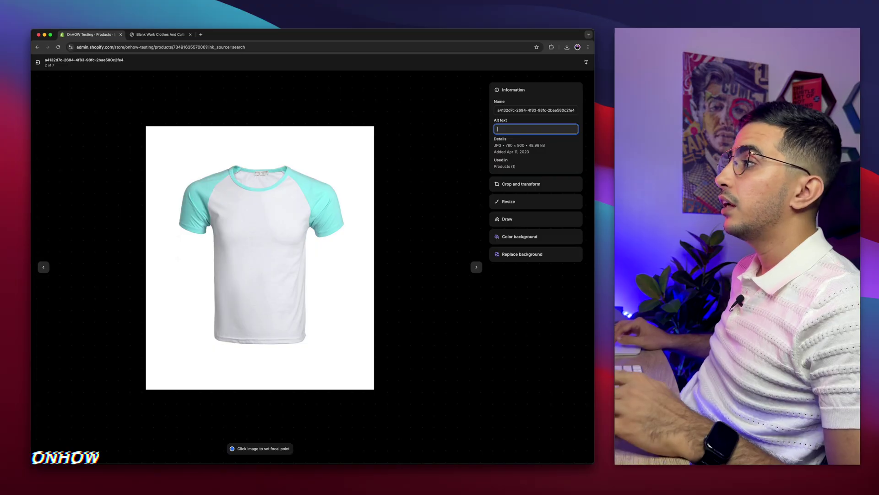
pyautogui.press('Escape')
pyautogui.click(416, 174)
pyautogui.scroll(-10, 197, 287)
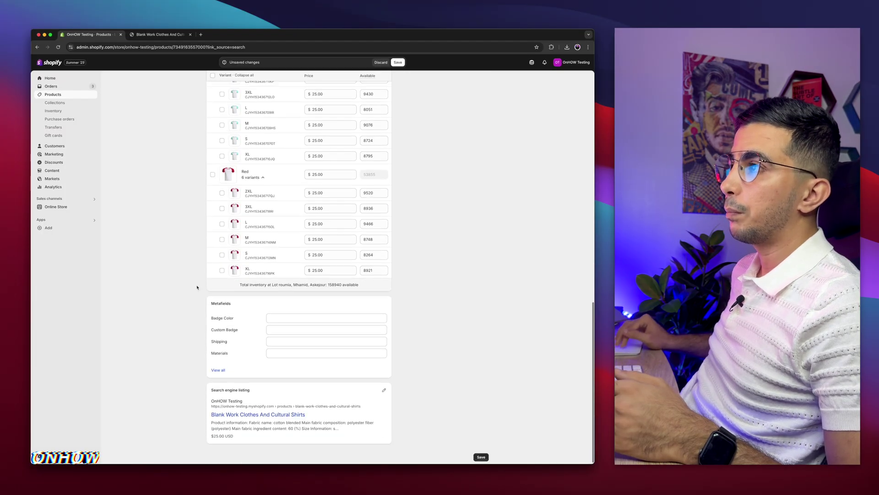
pyautogui.scroll(5, 197, 288)
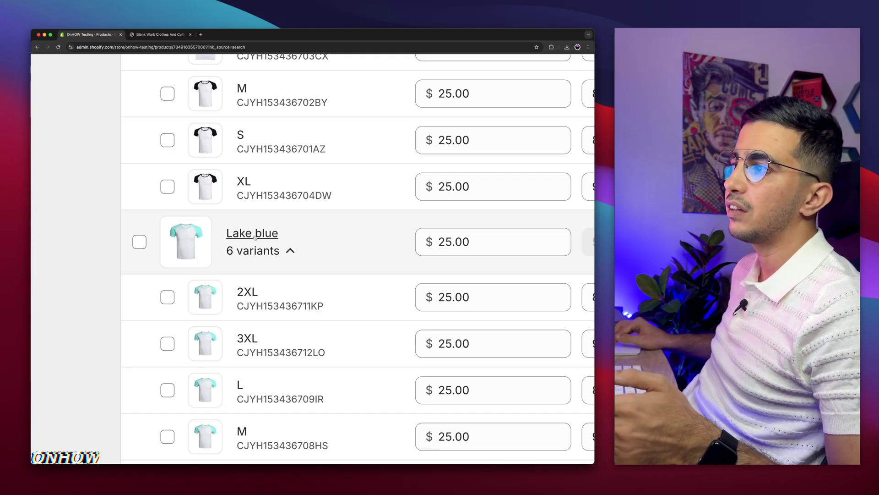
pyautogui.scroll(15, 427, 173)
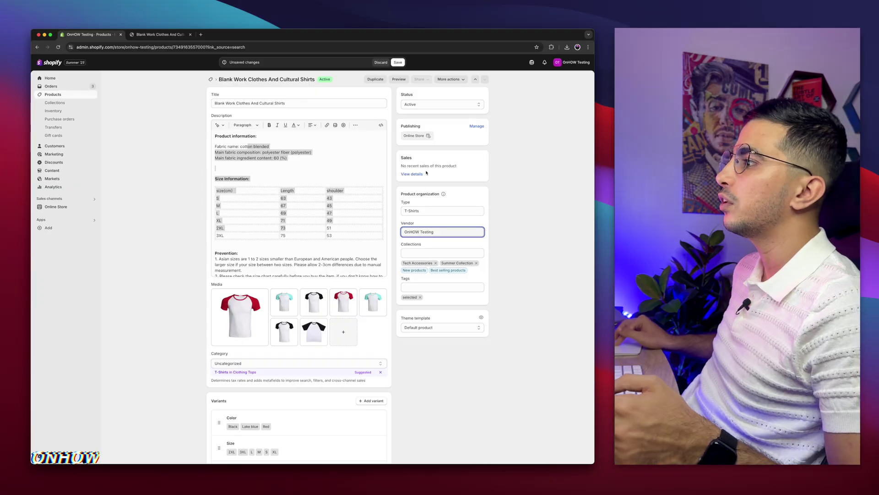
# - Set the alt text of the second media image, the blue-sleeved shirt, to "T-shirt Lake blue" and save it
pyautogui.click(284, 302)
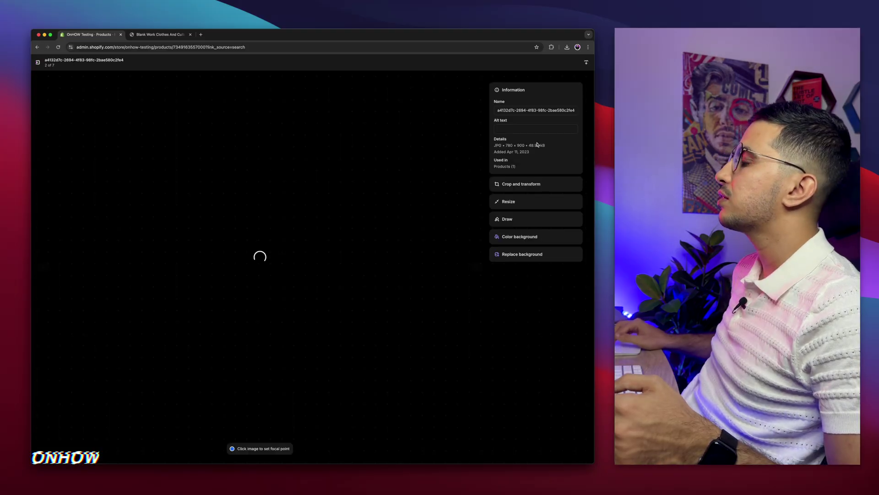
pyautogui.click(512, 129)
pyautogui.write('T')
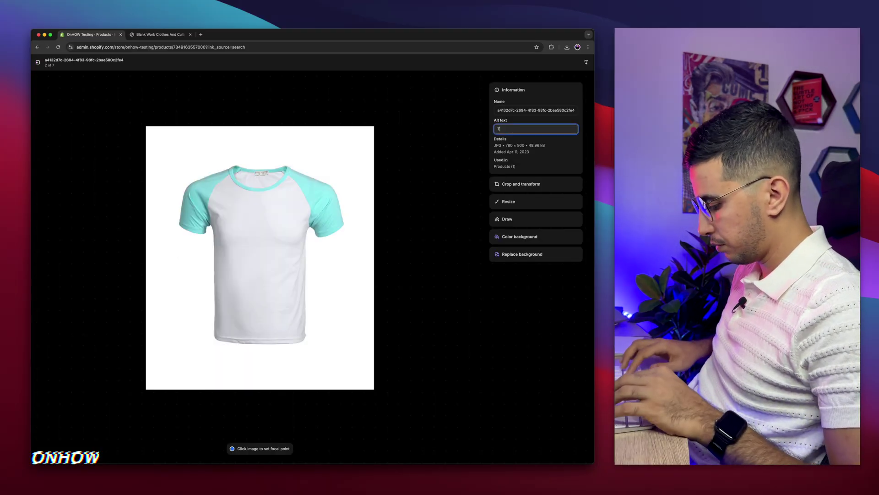
pyautogui.write('-shirt Lake bl')
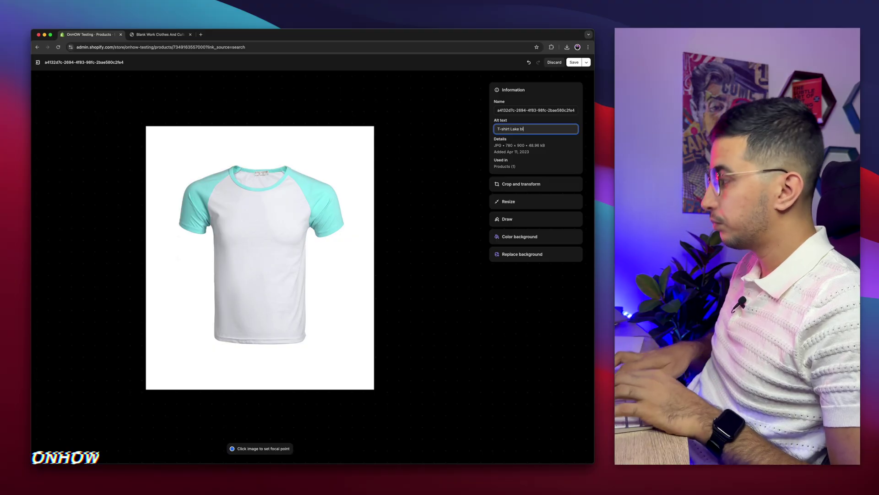
pyautogui.write('ue')
pyautogui.click(574, 62)
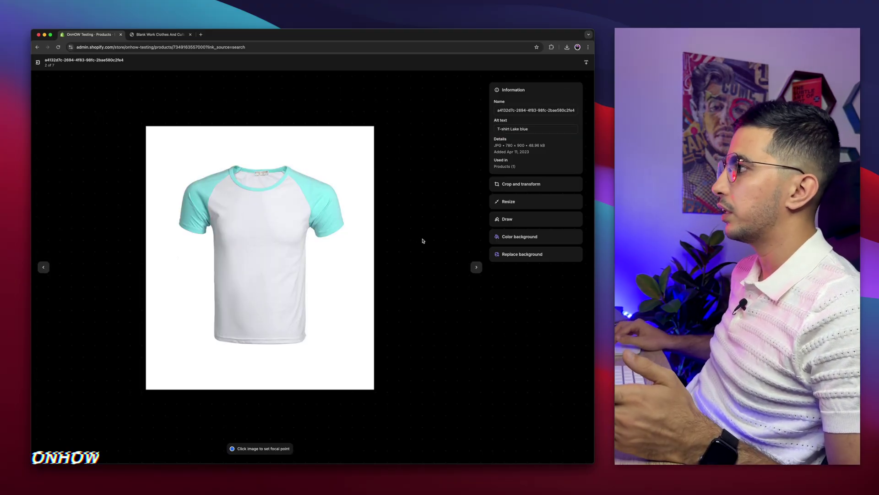
pyautogui.press('Escape')
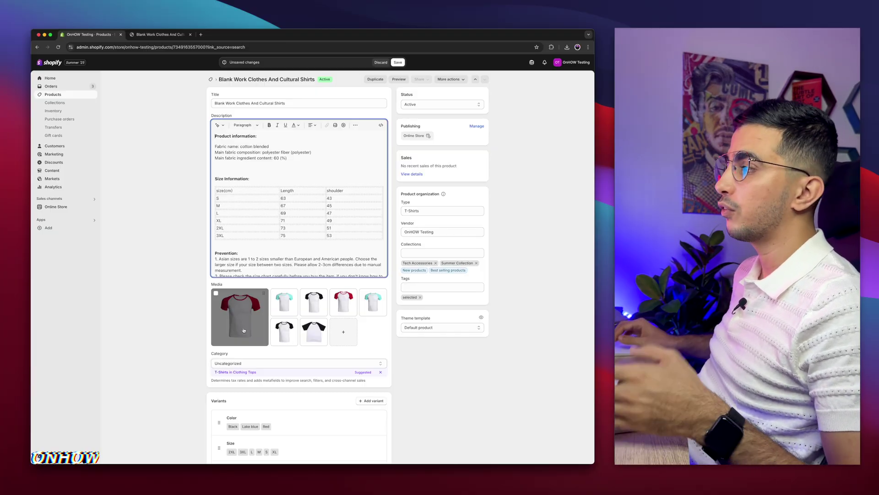
# - Open the second media image and the other red-sleeved shirt image in turn to review their alt text
pyautogui.click(284, 303)
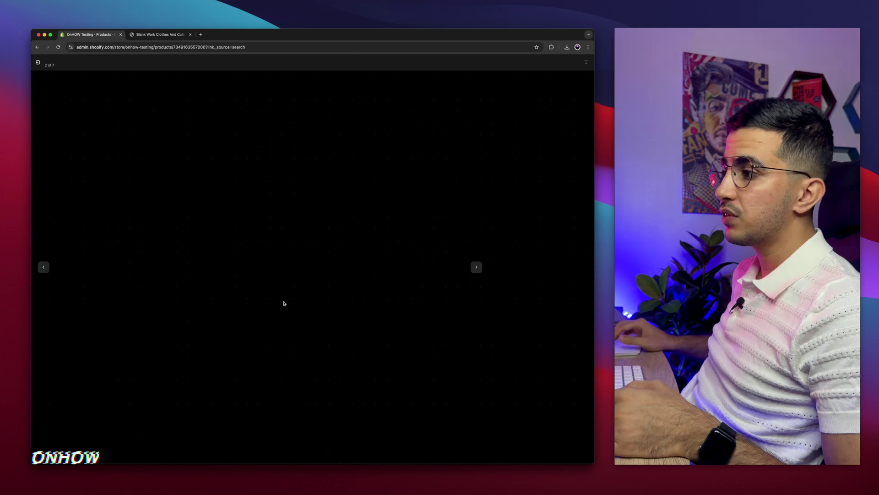
pyautogui.press('Escape')
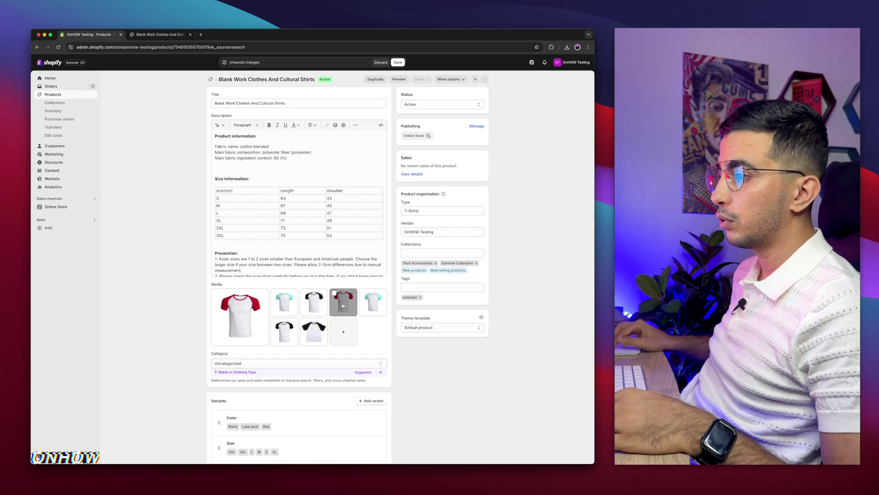
pyautogui.click(336, 308)
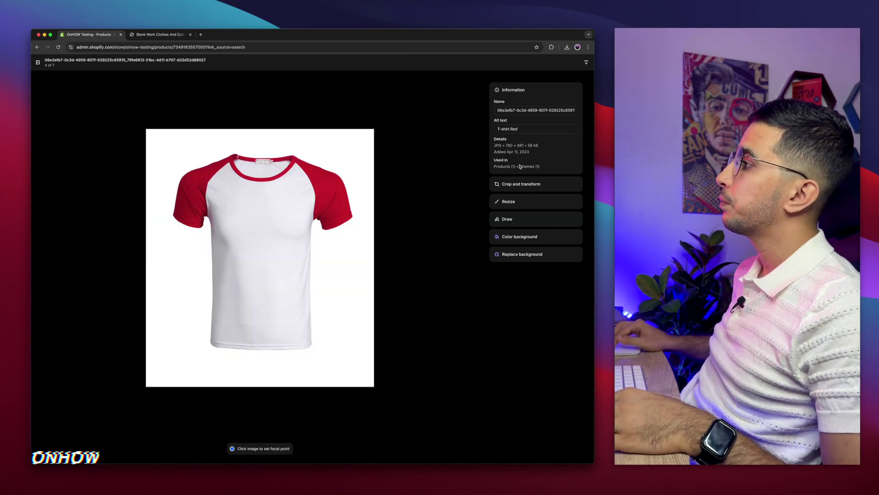
pyautogui.press('Escape')
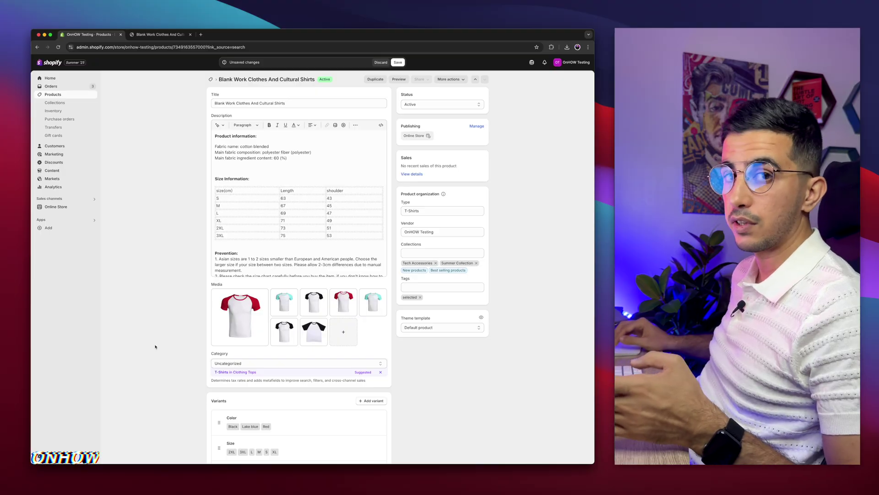
# - Save the product changes and open the draft theme on Horizon version 1.0.5 in the theme editor
pyautogui.click(398, 62)
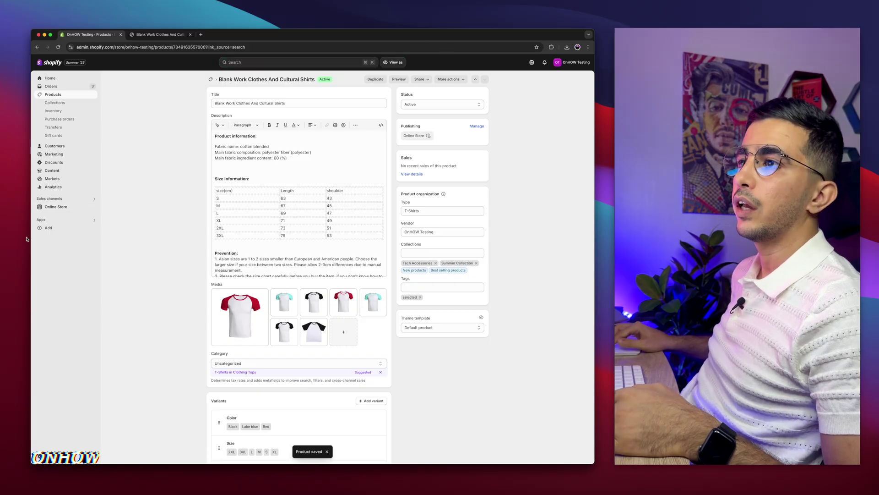
pyautogui.click(55, 206)
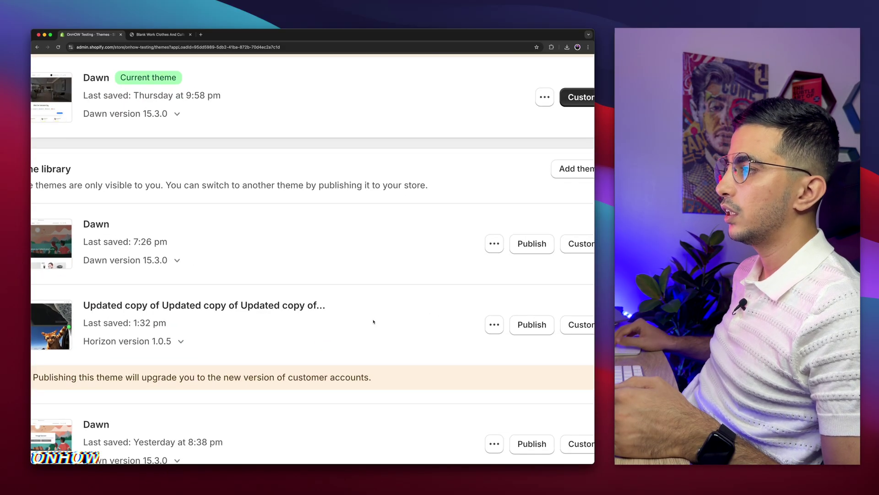
pyautogui.click(399, 324)
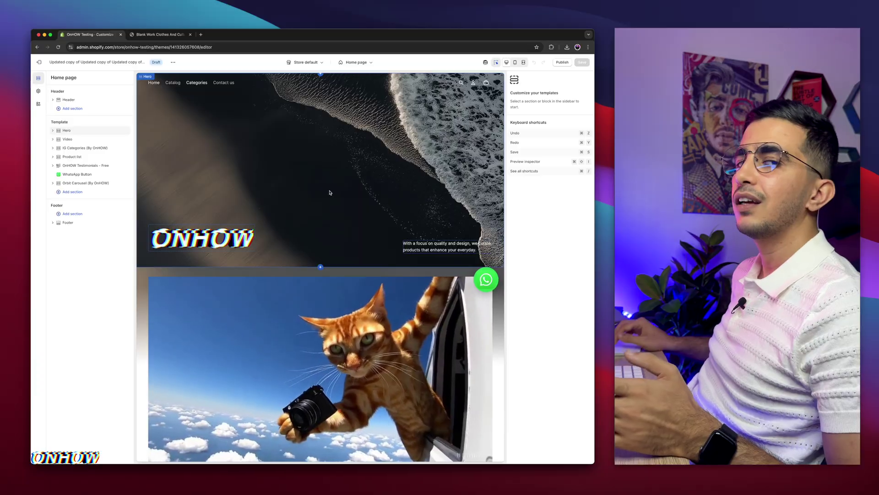
# - Switch the theme editor from the home page to the Default product template
pyautogui.click(356, 62)
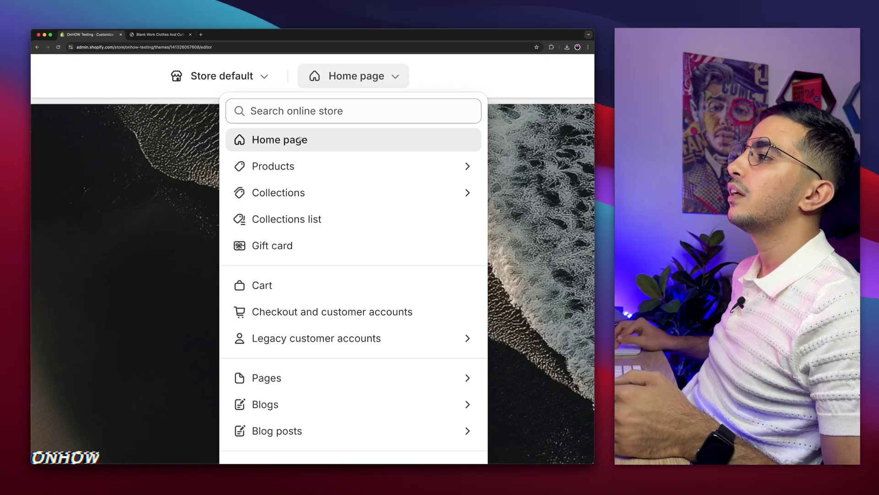
pyautogui.click(318, 112)
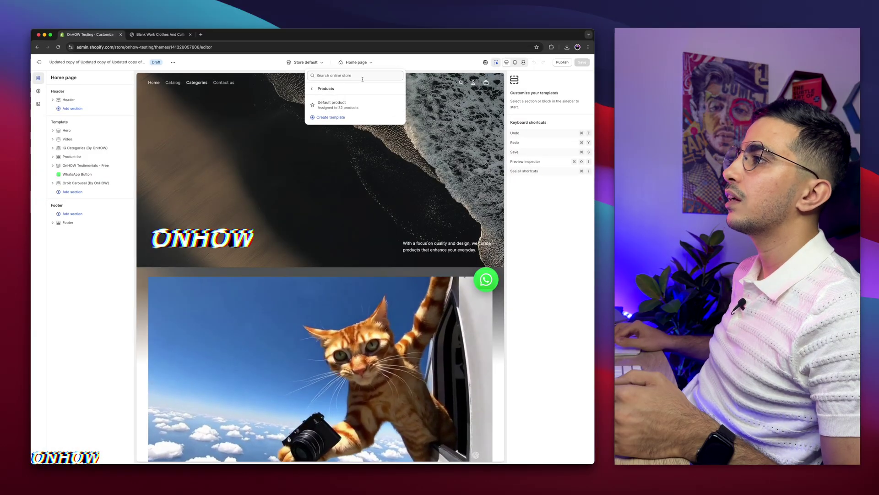
pyautogui.click(333, 105)
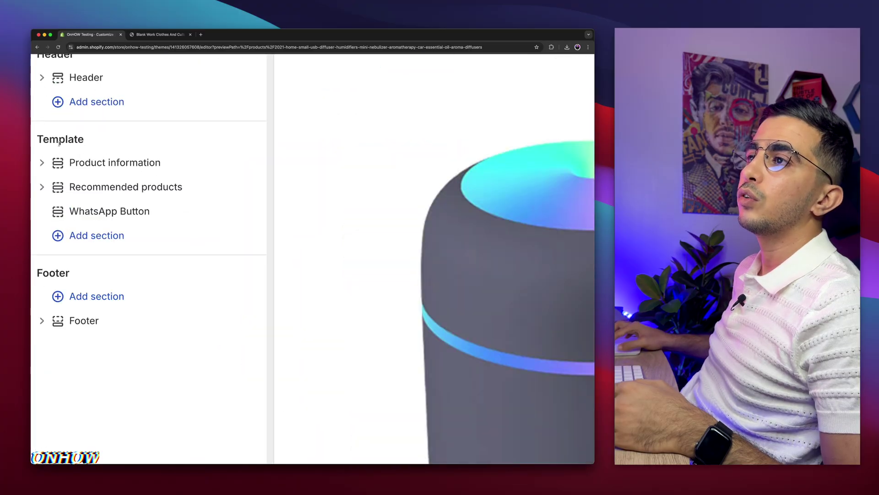
# - Add a Custom liquid block at the end of the Details blocks in the Product information section
pyautogui.click(125, 166)
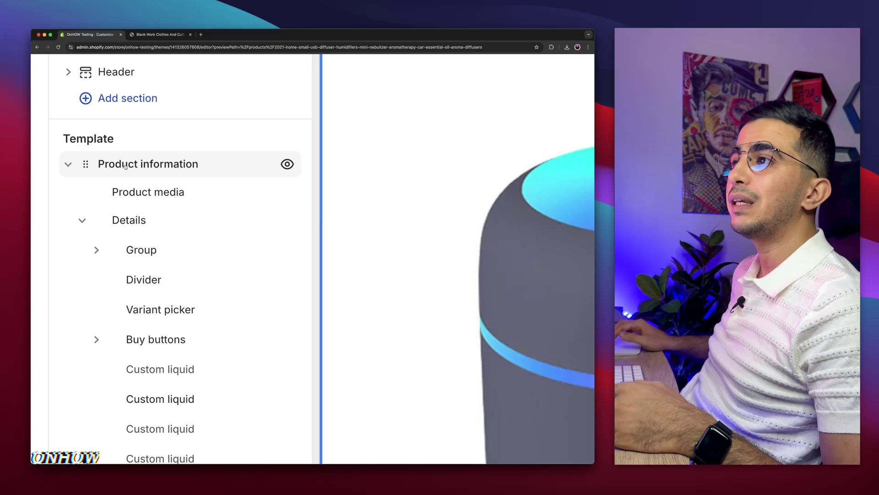
pyautogui.scroll(-6, 125, 166)
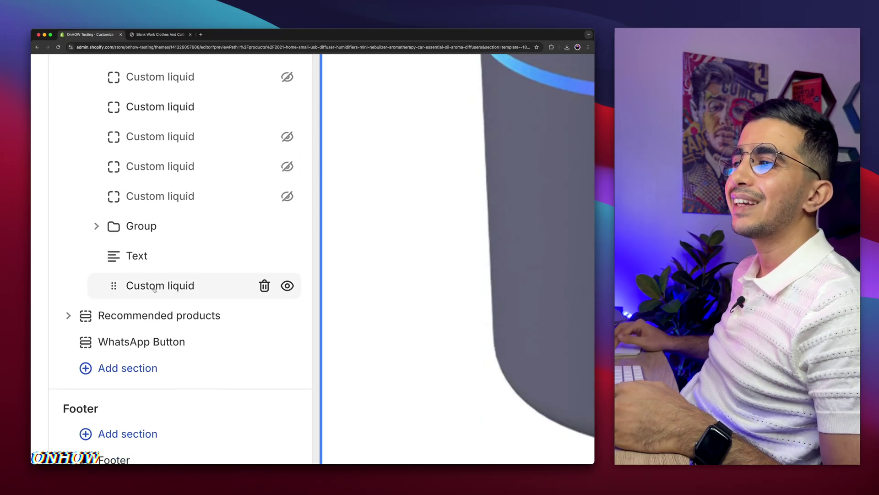
pyautogui.moveTo(201, 299)
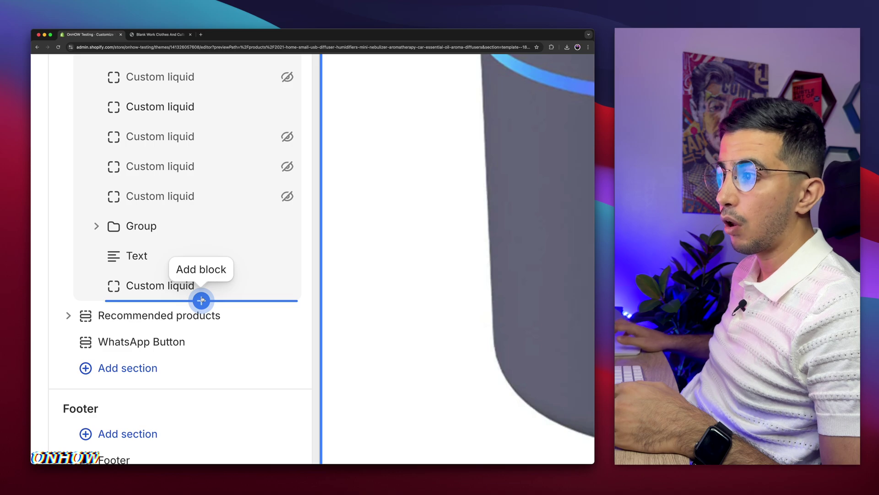
pyautogui.click(202, 300)
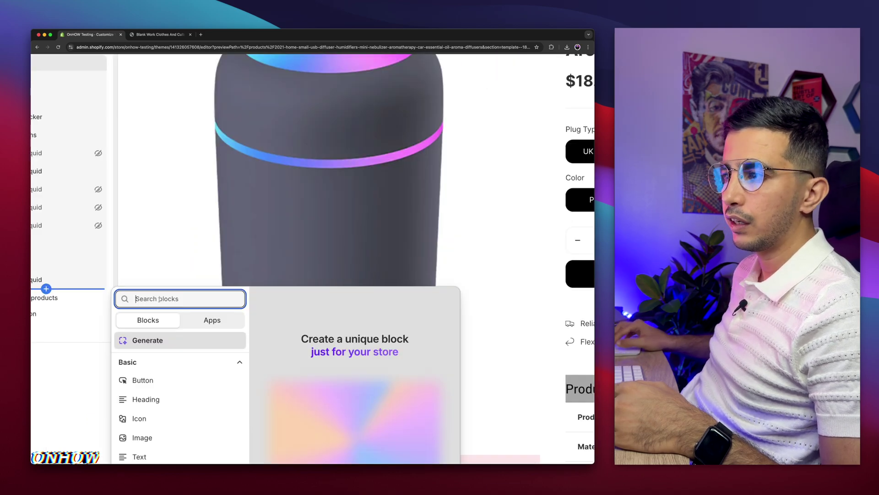
pyautogui.write('custom')
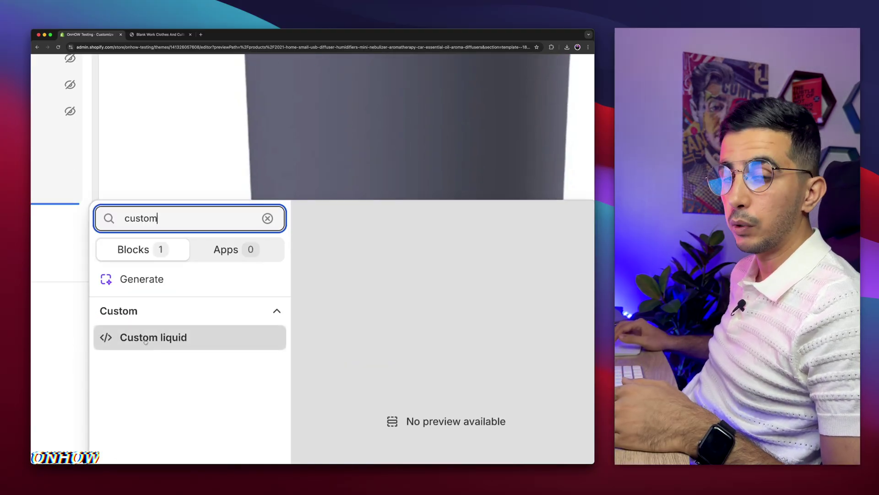
pyautogui.click(146, 339)
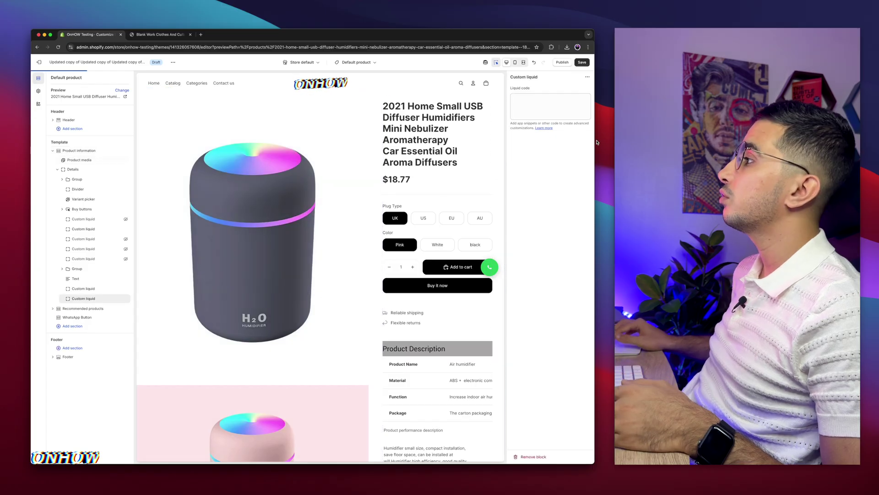
# - Switch to Finder and look over the DAWN and HORIZON show-only-selected-variant liquid files, ending with the HORIZON one selected
pyautogui.click(584, 102)
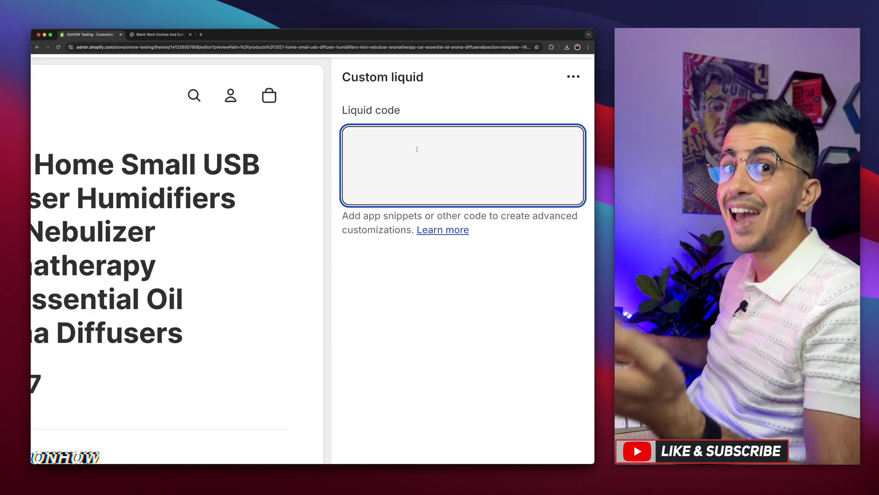
pyautogui.press('super+Tab')
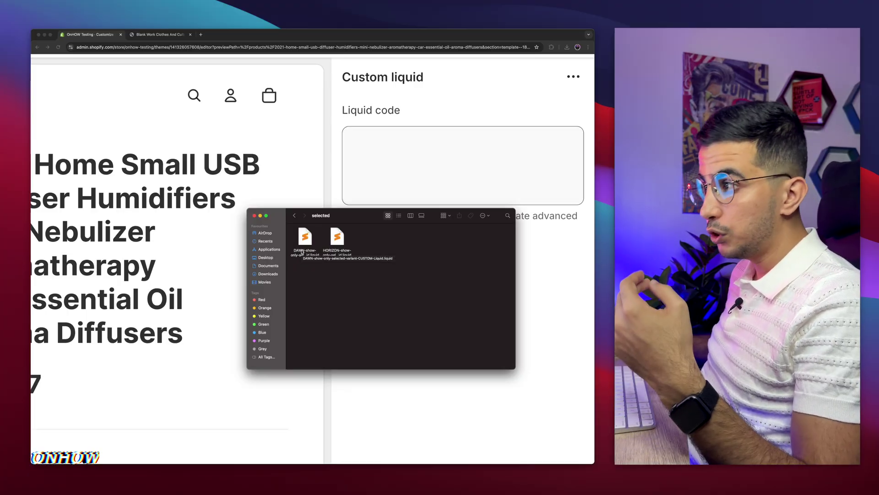
pyautogui.click(302, 251)
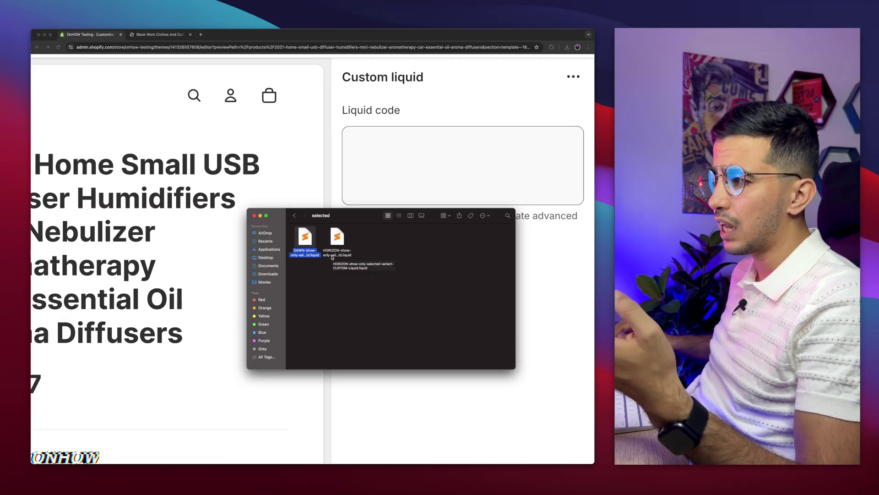
pyautogui.click(332, 257)
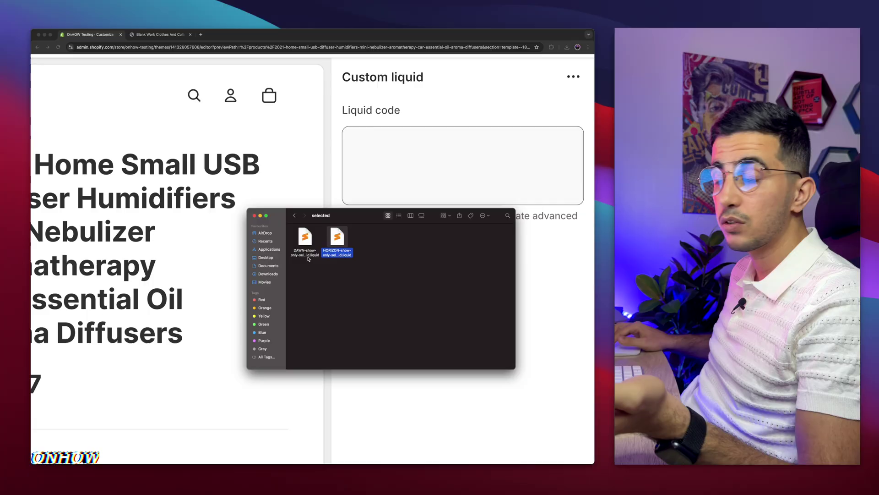
pyautogui.click(304, 253)
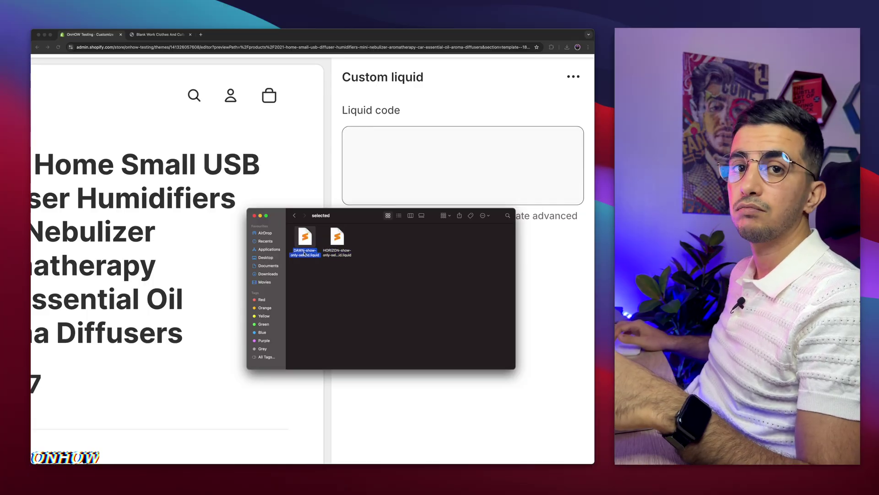
pyautogui.click(336, 253)
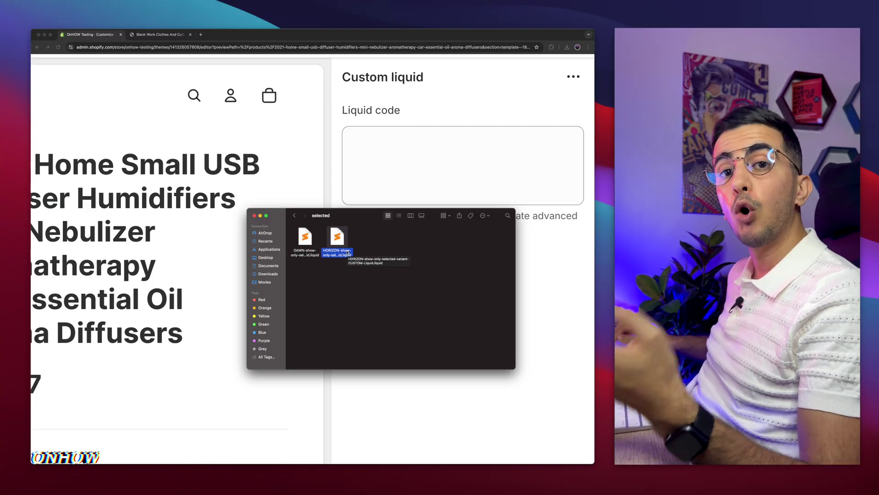
# - Switch back to the browser, paste the Horizon show-only-selected-variant code into the new block's Liquid code, and save the theme
pyautogui.click(401, 164)
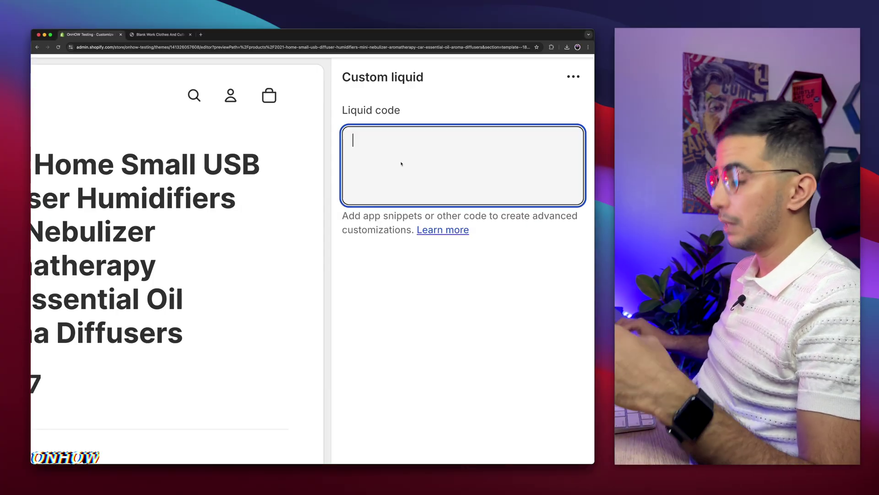
pyautogui.press('super+v')
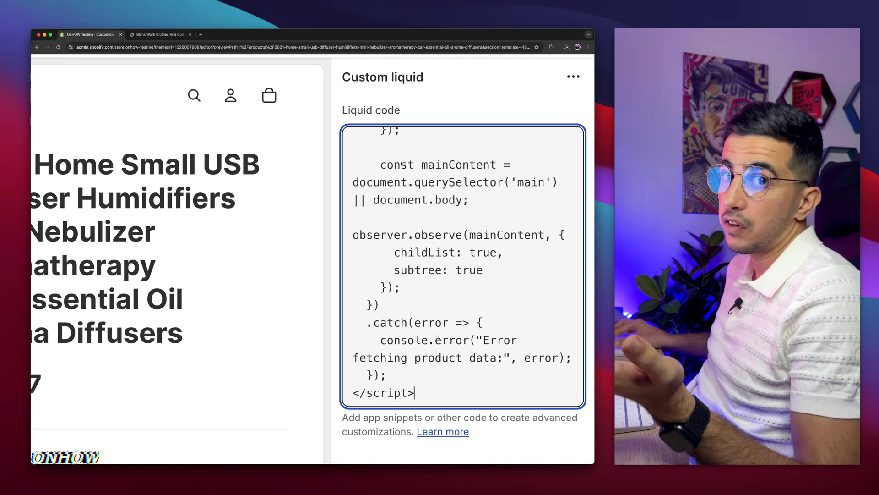
pyautogui.click(586, 62)
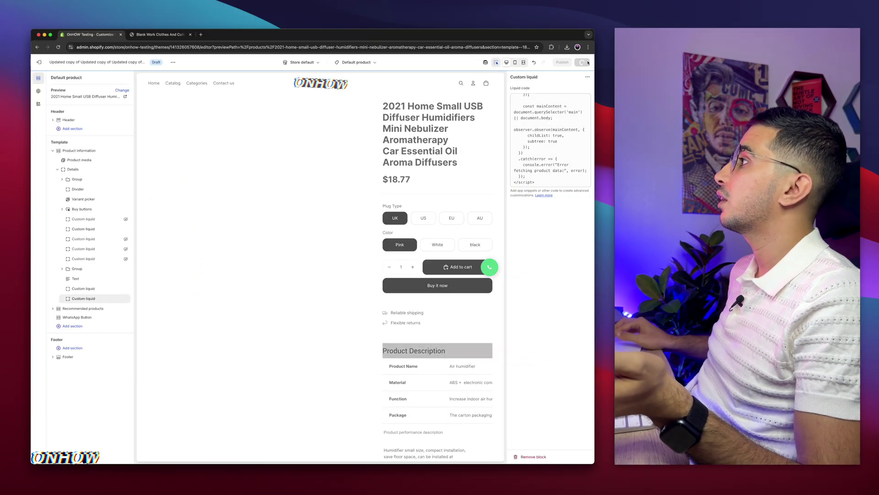
# - Reload the Blank Work Clothes And Cultural Shirts storefront page and check which gallery images show for the Black color
pyautogui.click(157, 35)
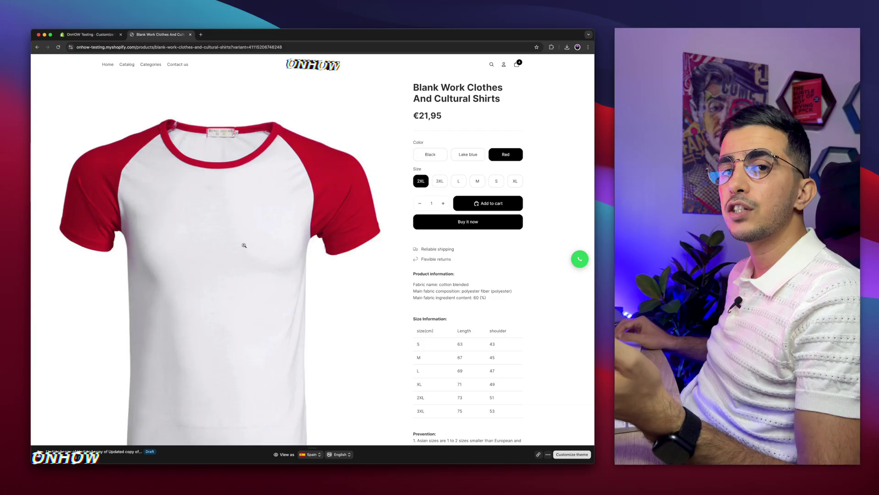
pyautogui.click(58, 48)
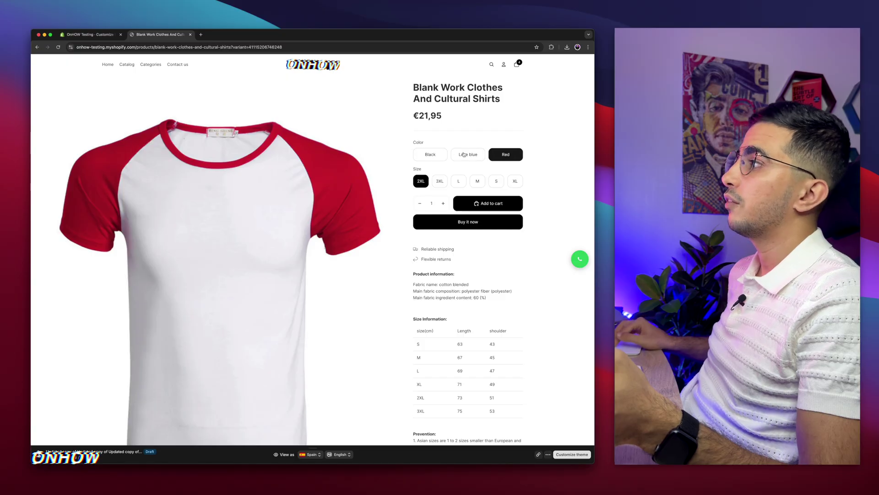
pyautogui.click(432, 155)
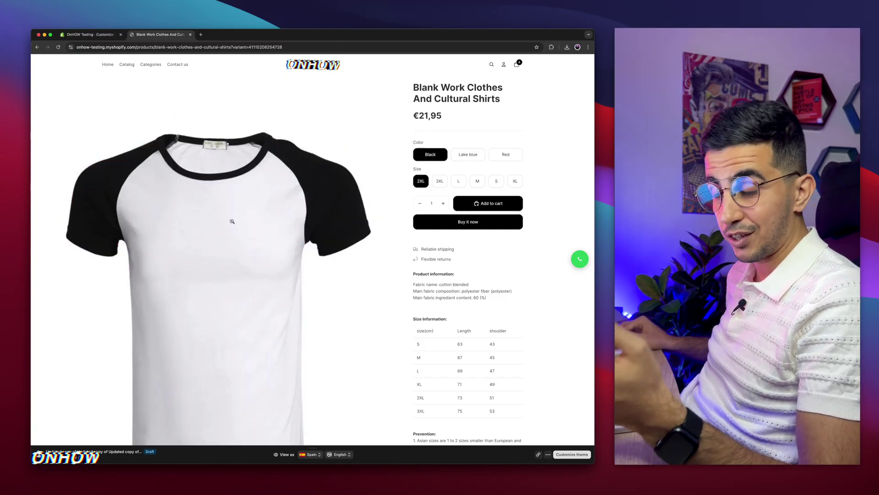
pyautogui.scroll(-15, 233, 222)
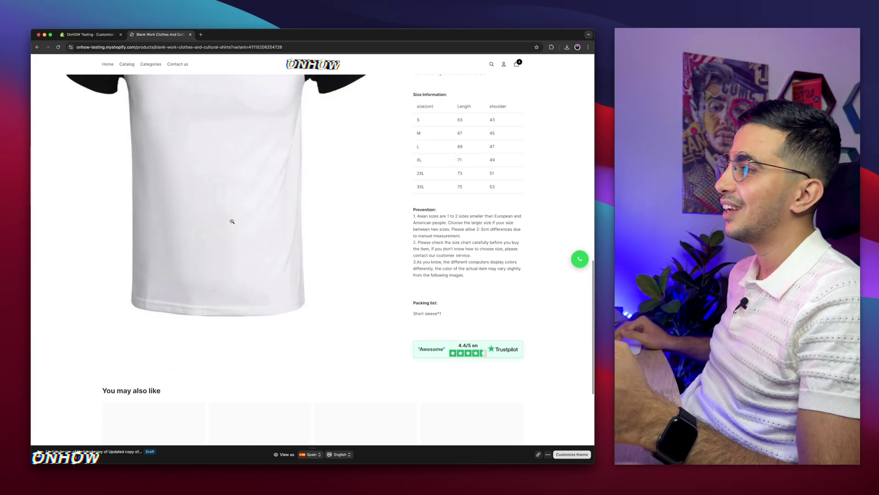
pyautogui.scroll(7, 232, 222)
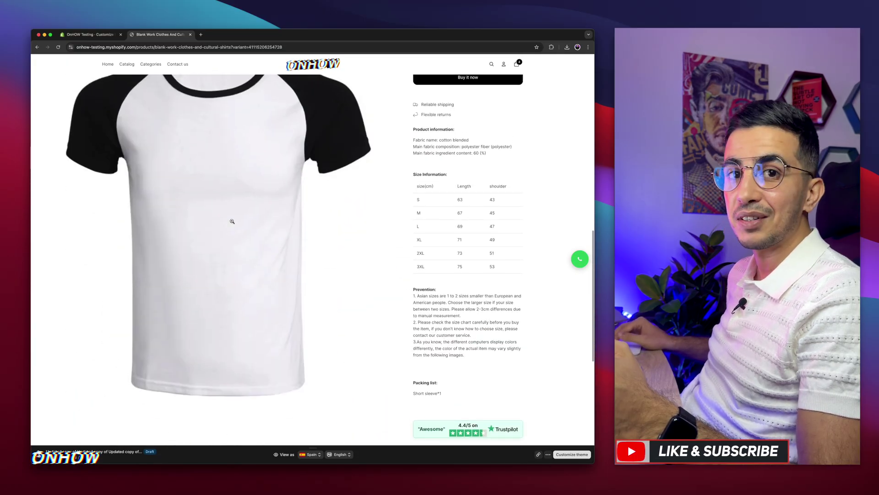
pyautogui.scroll(10, 232, 221)
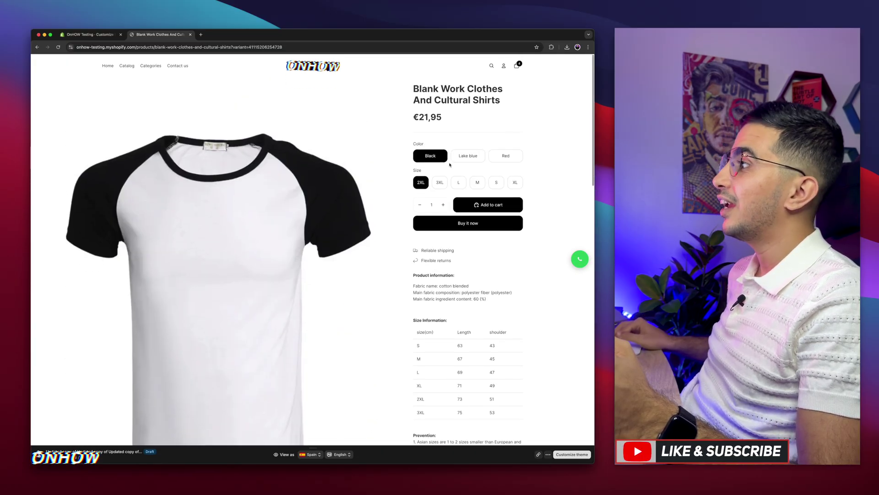
# - Select the Lake blue and Red colors in turn and check the product page's gallery images for each
pyautogui.click(468, 154)
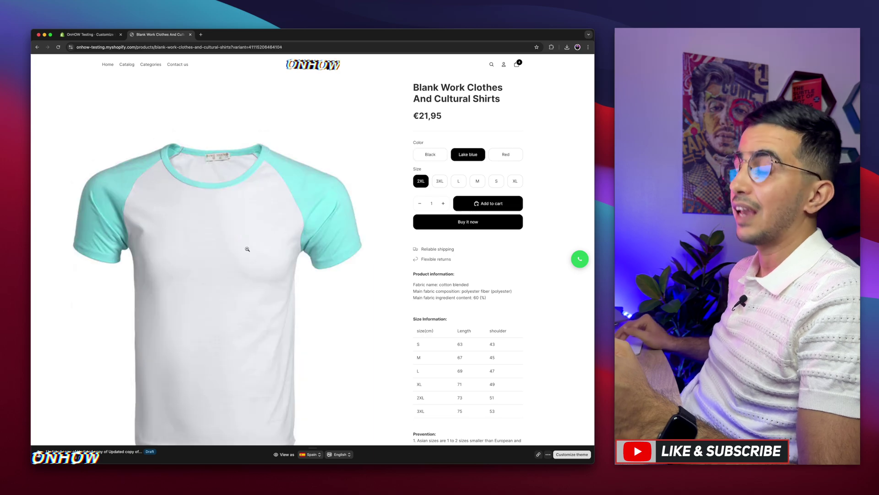
pyautogui.scroll(-15, 247, 249)
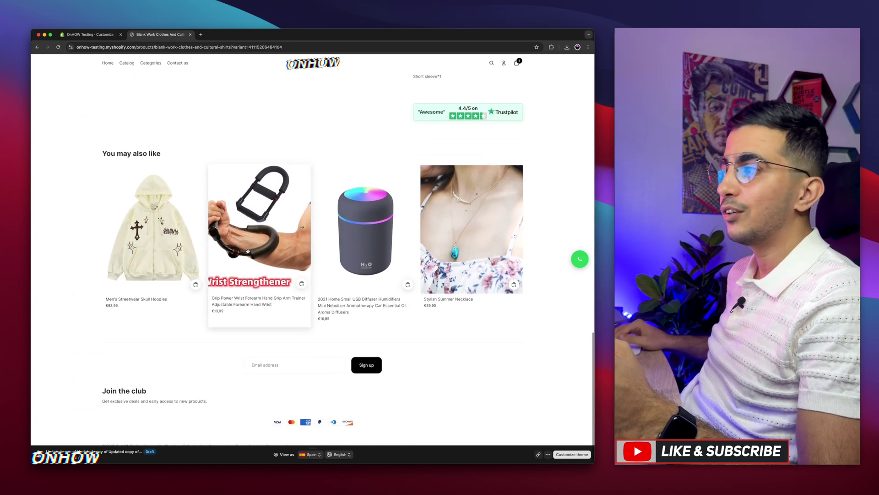
pyautogui.scroll(6, 247, 251)
pyautogui.scroll(2, 247, 250)
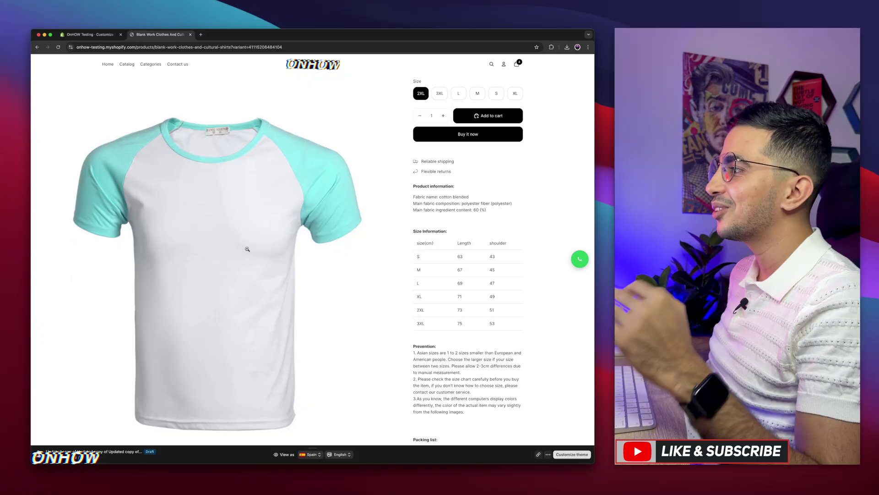
pyautogui.scroll(2, 247, 249)
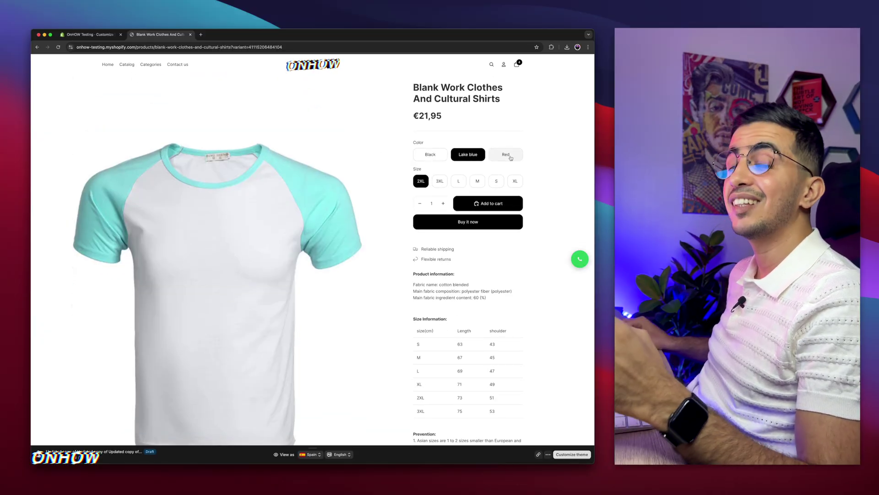
pyautogui.click(510, 157)
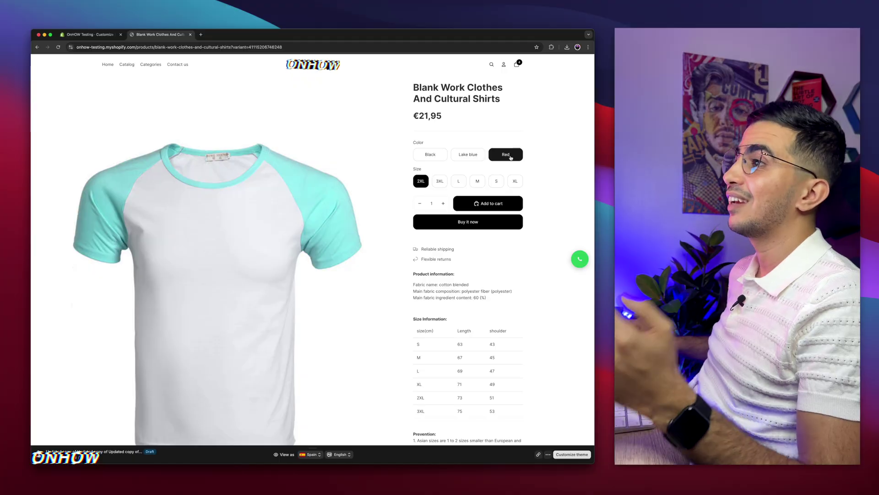
pyautogui.scroll(-5, 263, 248)
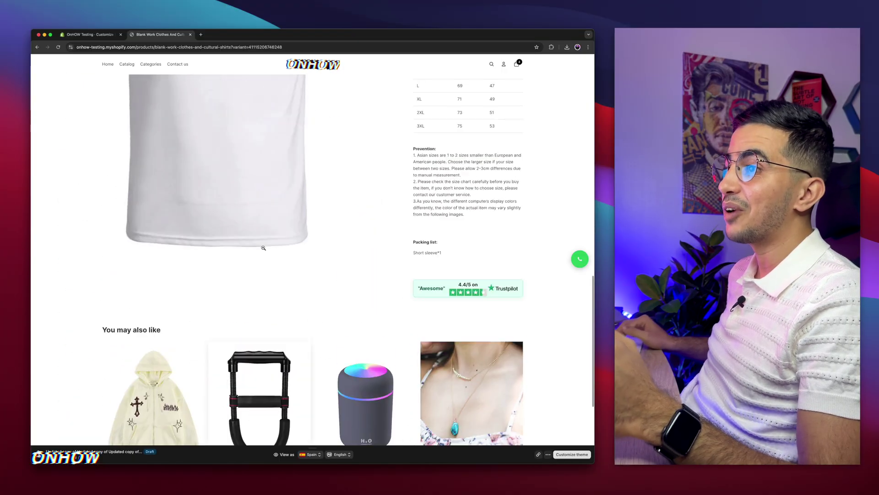
pyautogui.scroll(10, 264, 247)
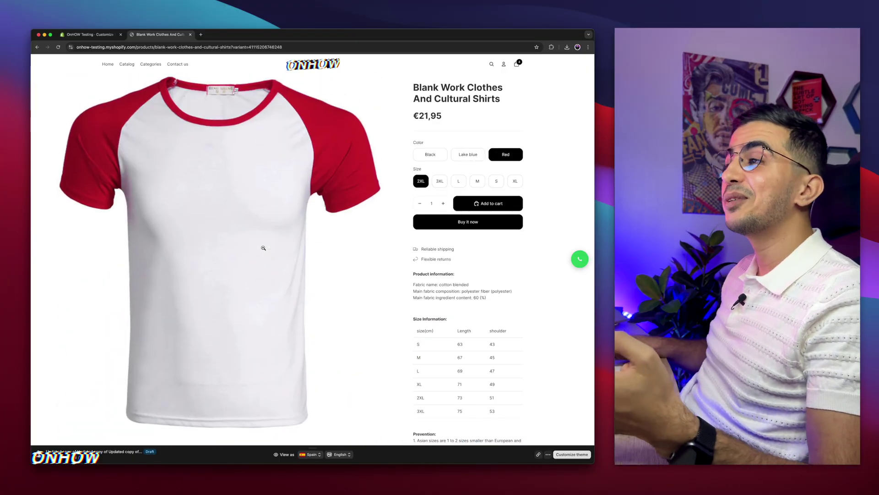